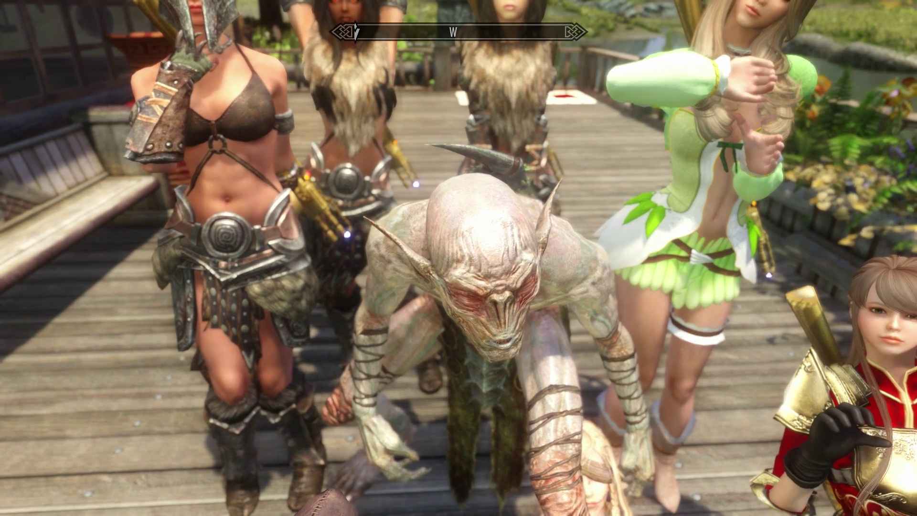
{"action": "key", "text": "g"}
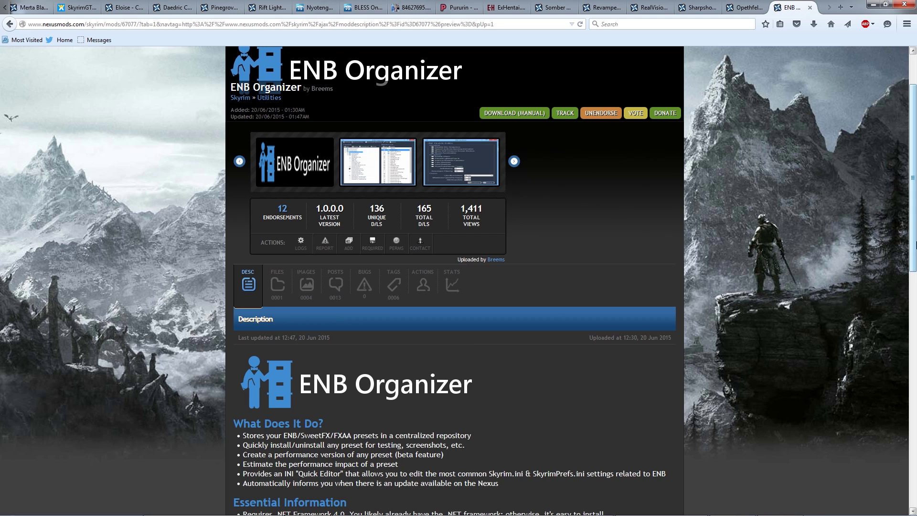
Download the ENB Organizer main file manually from the mod's files, save the zip archive and dismiss the download notice
{"action": "left_click_drag", "start_coordinate": [913, 176], "coordinate": [913, 169]}
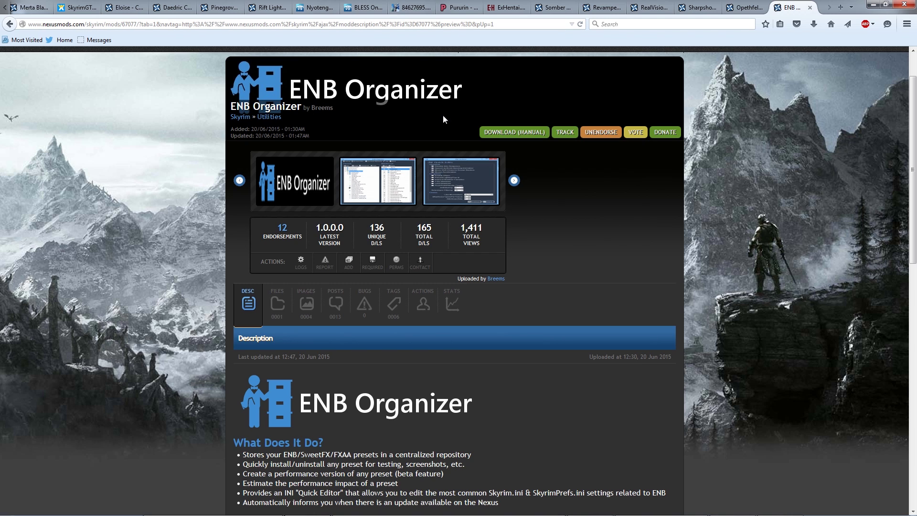
{"action": "left_click", "coordinate": [286, 313]}
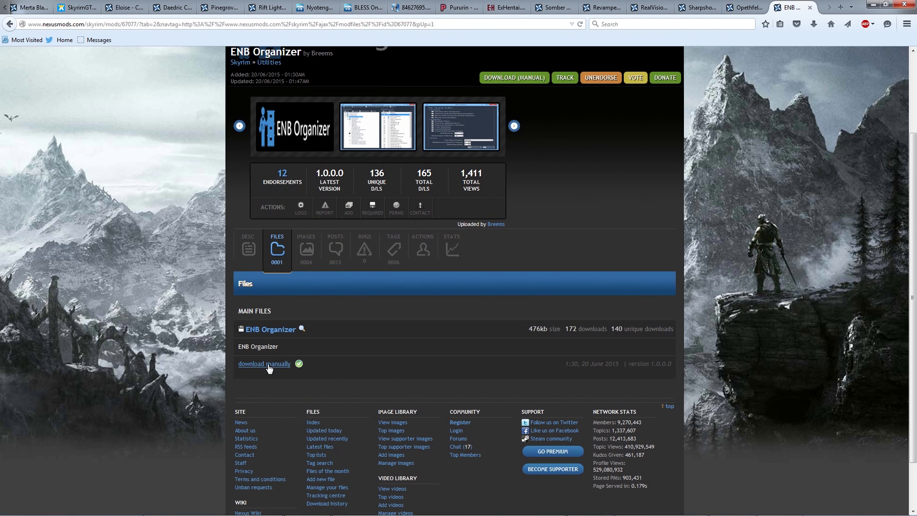
{"action": "left_click", "coordinate": [265, 364]}
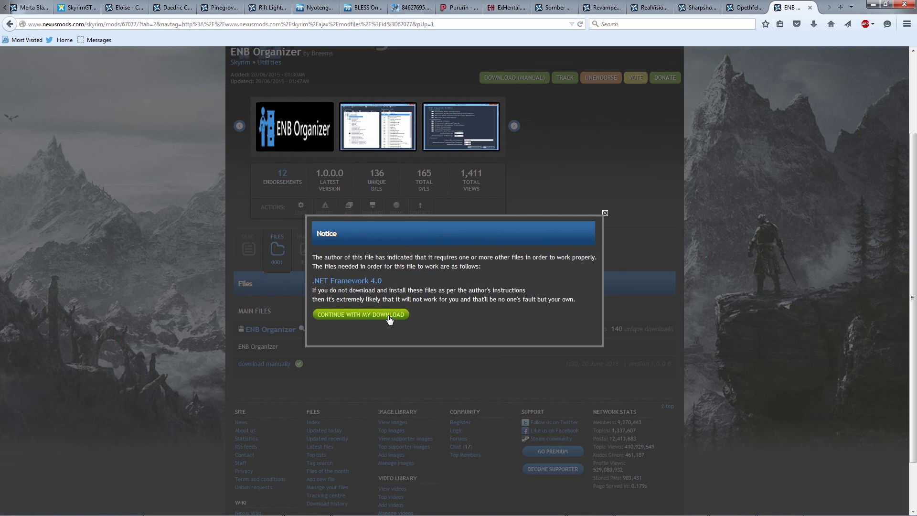
{"action": "left_click", "coordinate": [382, 316]}
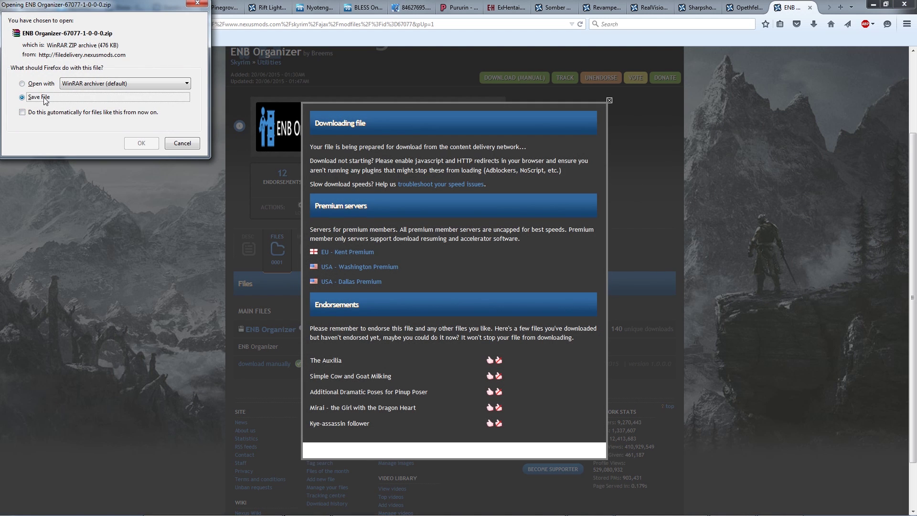
{"action": "left_click", "coordinate": [141, 143]}
{"action": "left_click", "coordinate": [609, 102]}
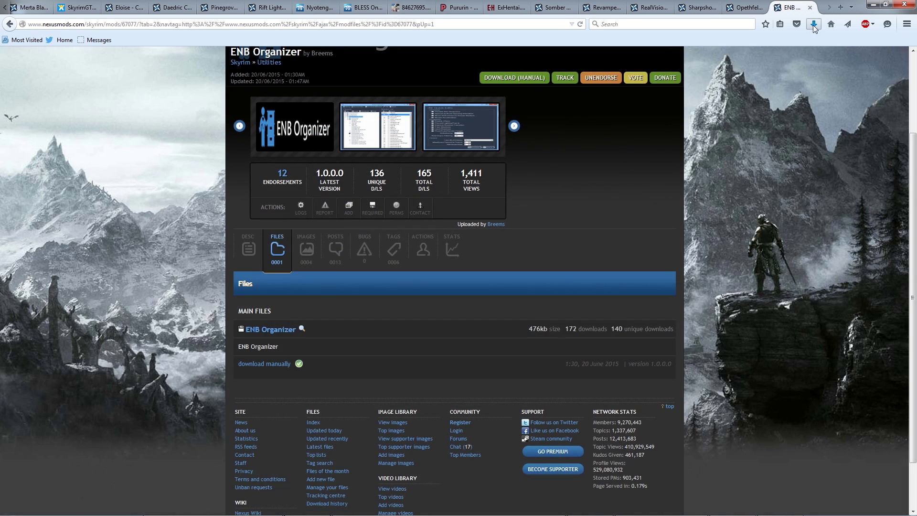
Open the downloaded ENB Organizer archive in WinRAR and run ENBOrganizerSetup.msi from it
{"action": "left_click", "coordinate": [813, 24]}
{"action": "left_click", "coordinate": [734, 55]}
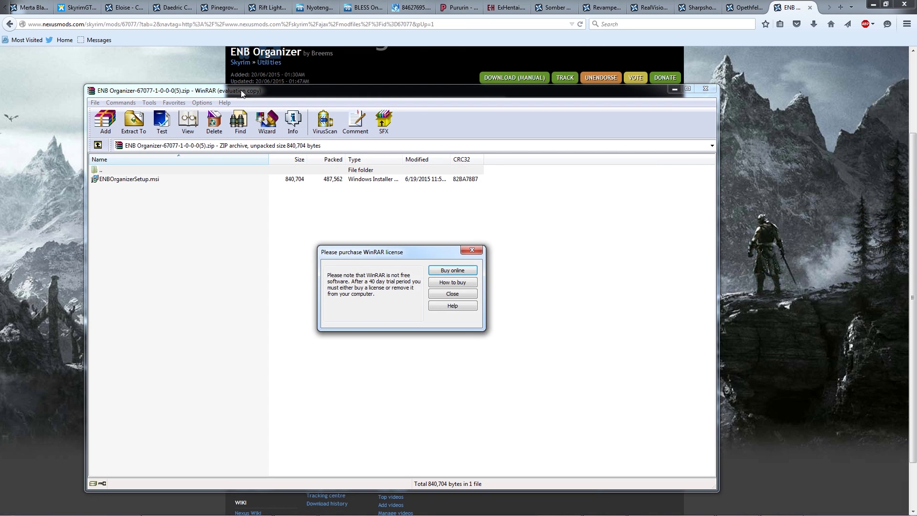
{"action": "left_click", "coordinate": [483, 248]}
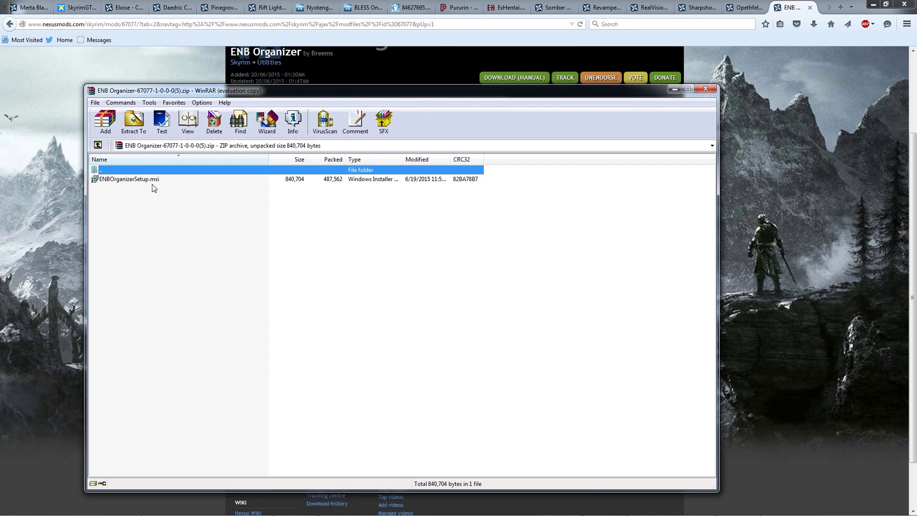
{"action": "left_click", "coordinate": [124, 180]}
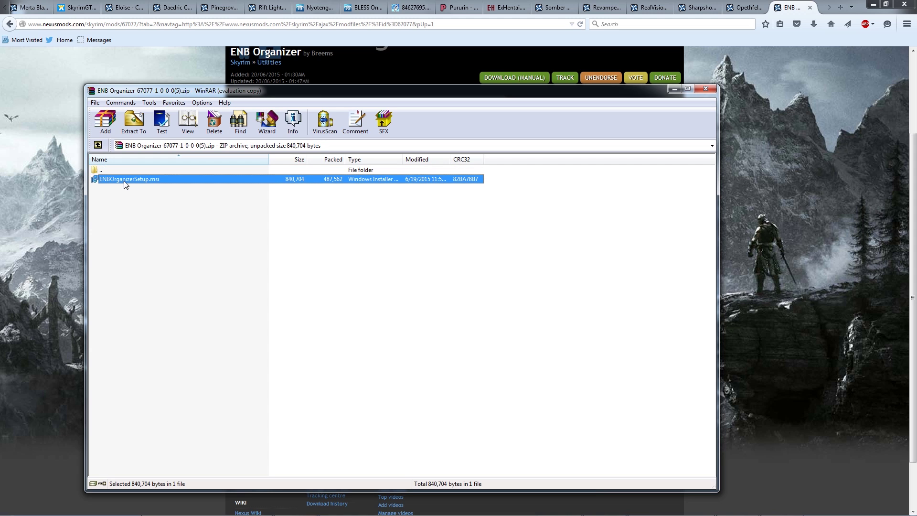
{"action": "double_click", "coordinate": [125, 181]}
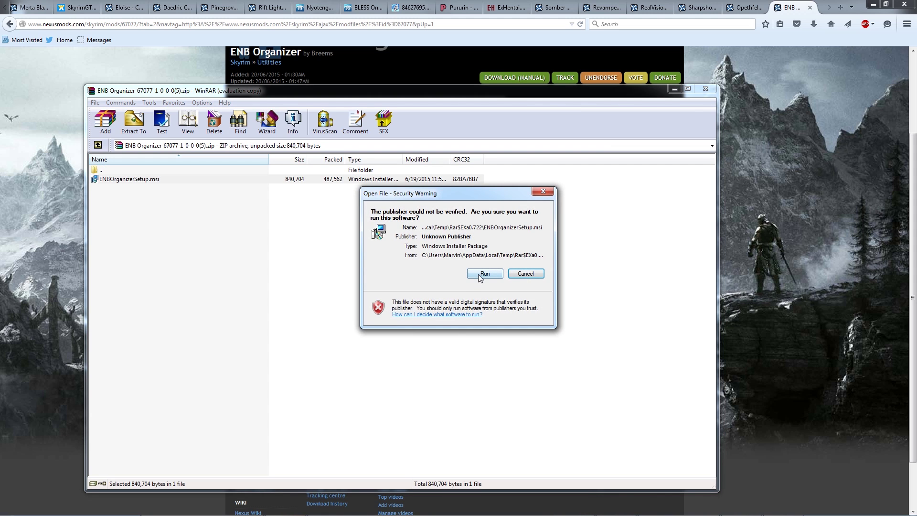
{"action": "left_click", "coordinate": [481, 277]}
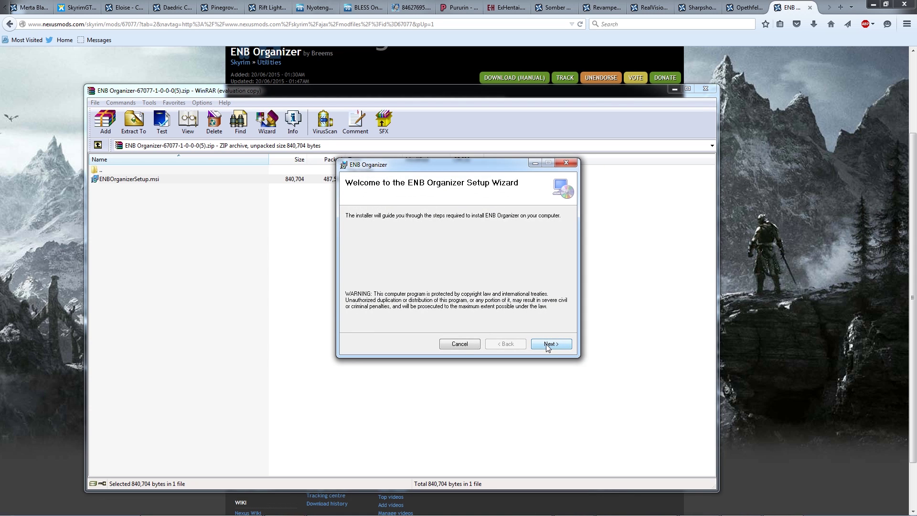
Complete the ENB Organizer setup wizard, allowing it to change the computer, and close the installer and the archive
{"action": "left_click", "coordinate": [548, 345]}
{"action": "left_click", "coordinate": [548, 344]}
{"action": "left_click", "coordinate": [549, 343]}
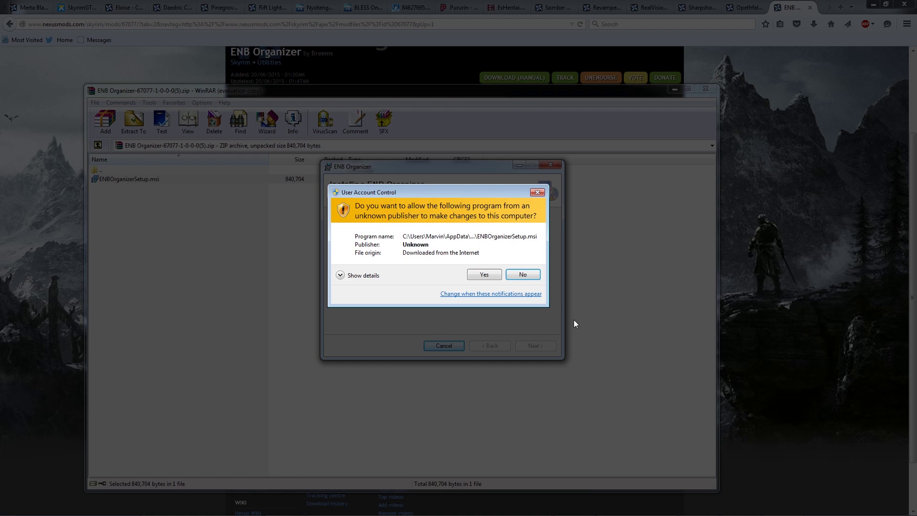
{"action": "left_click", "coordinate": [482, 275]}
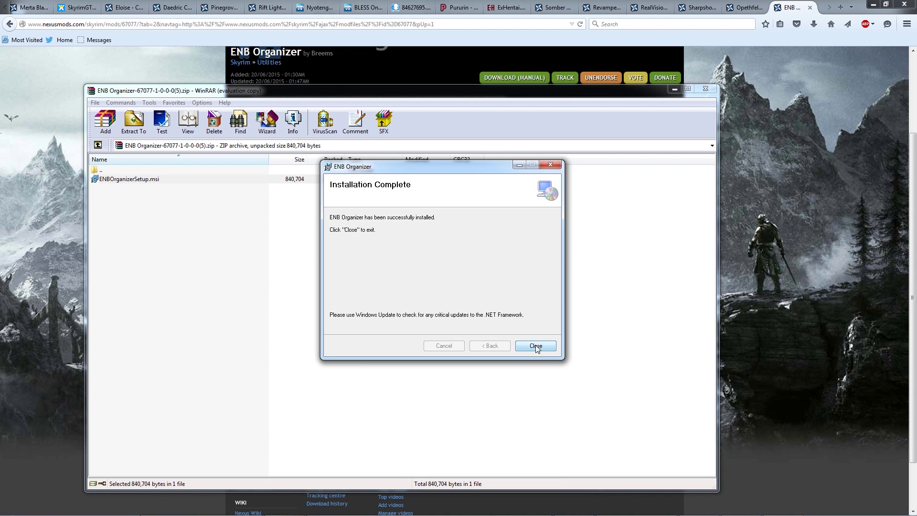
{"action": "left_click", "coordinate": [536, 346]}
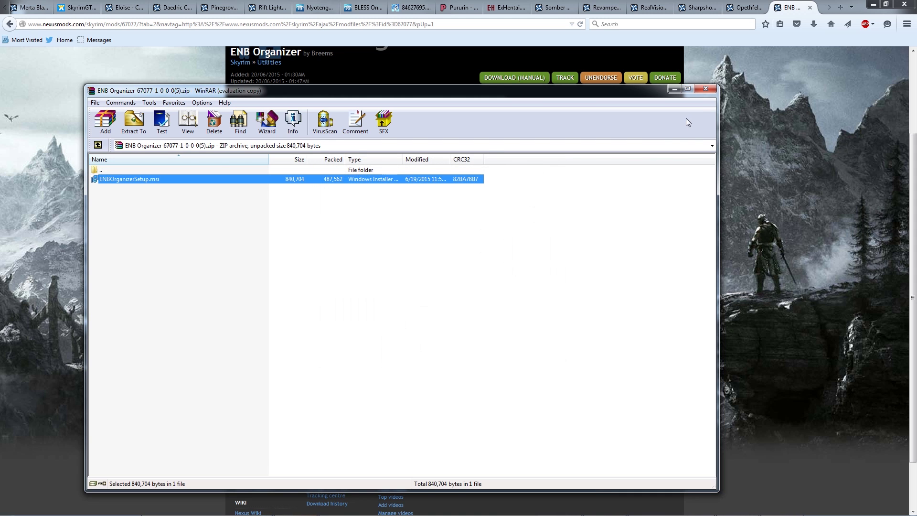
{"action": "left_click", "coordinate": [706, 89]}
Search the installed programs for "enb orga", launch ENB Organizer, move its window to the middle and minimize the browser
{"action": "left_click", "coordinate": [13, 505]}
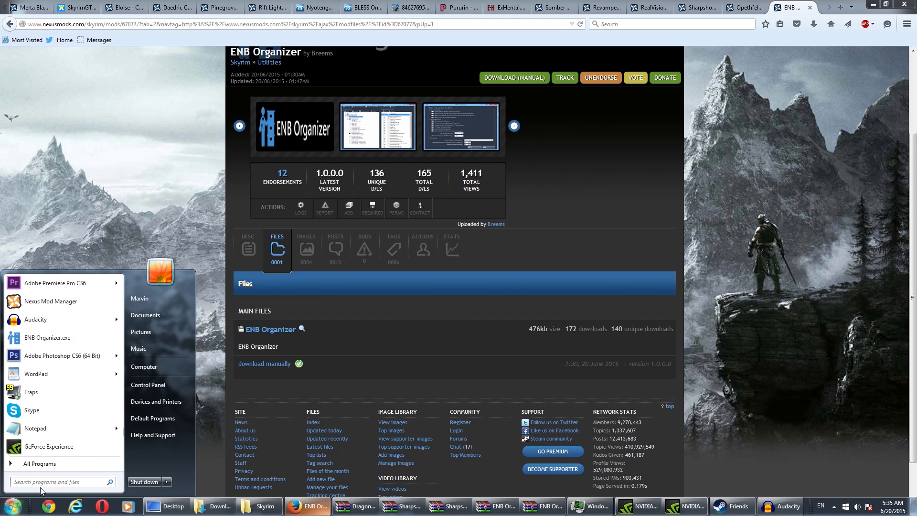
{"action": "type", "text": "e"}
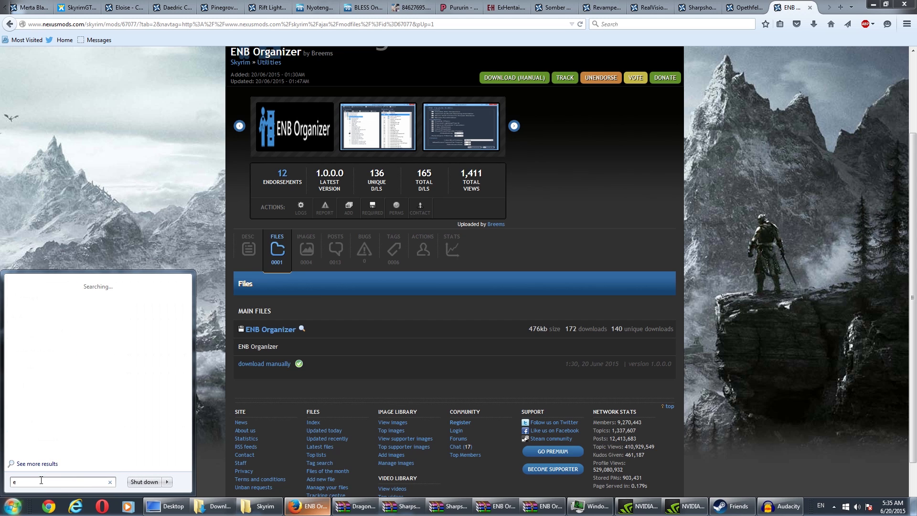
{"action": "type", "text": "nb orga"}
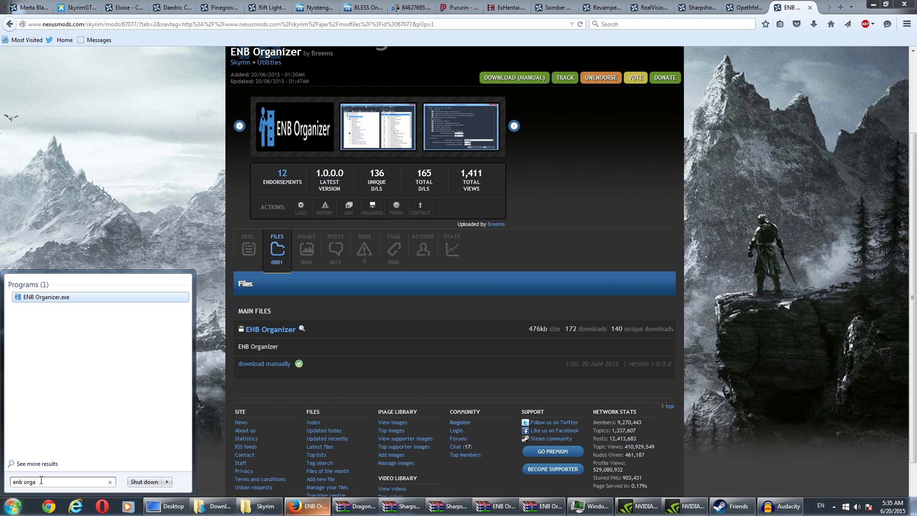
{"action": "left_click", "coordinate": [54, 297]}
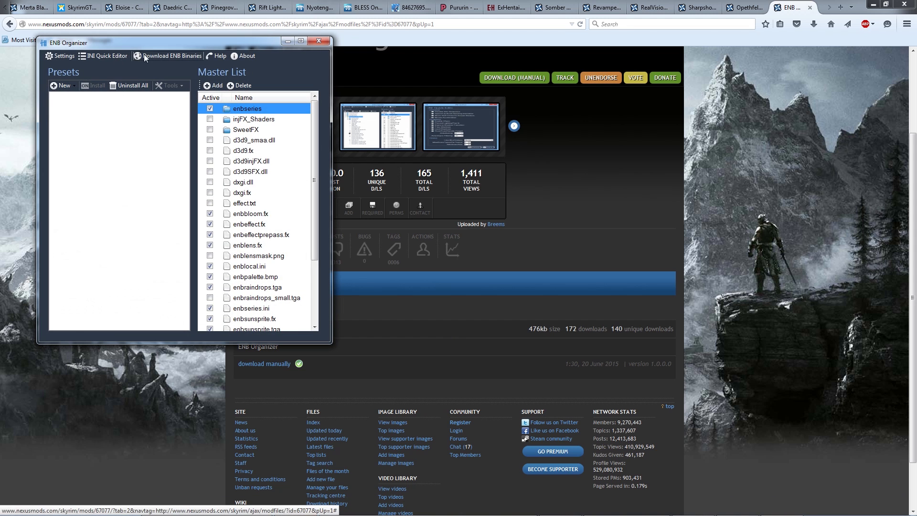
{"action": "left_click_drag", "start_coordinate": [151, 40], "coordinate": [428, 144]}
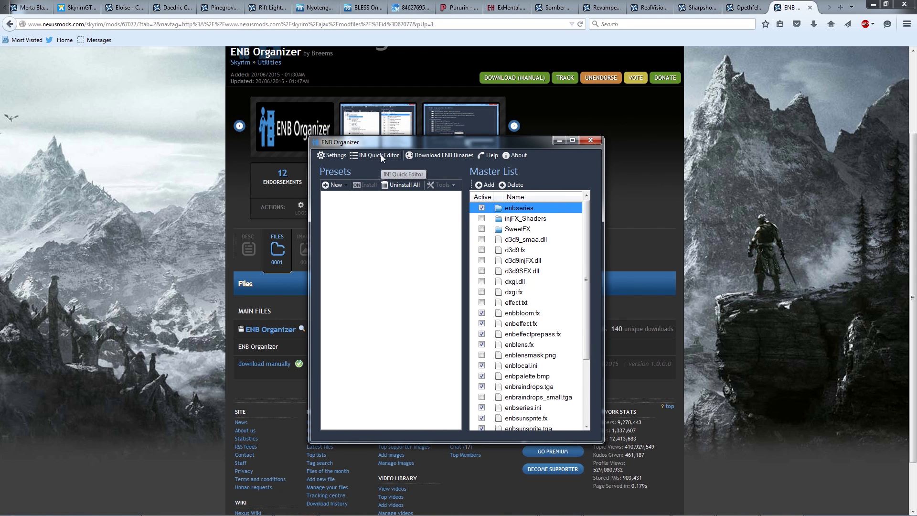
{"action": "left_click", "coordinate": [873, 4]}
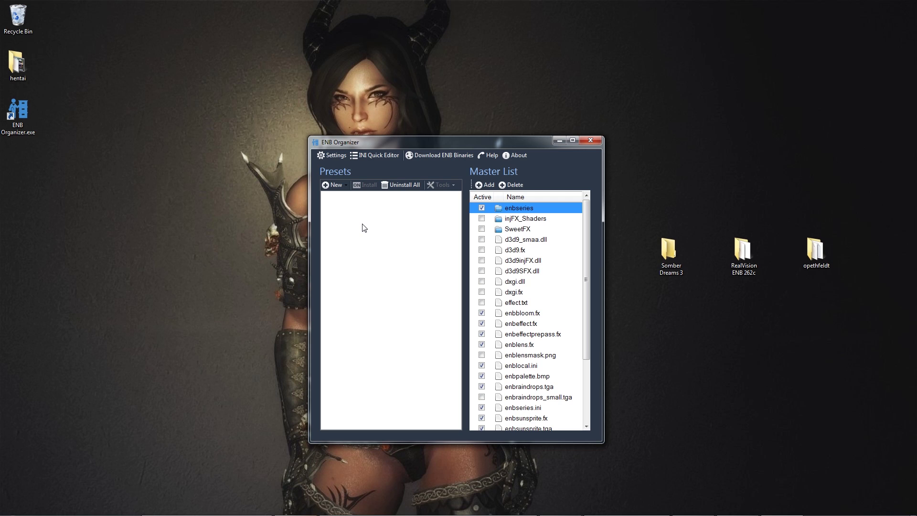
Create a preset named OpethFeldt from the active files in the master list and collapse it in the preset tree
{"action": "left_click", "coordinate": [346, 185]}
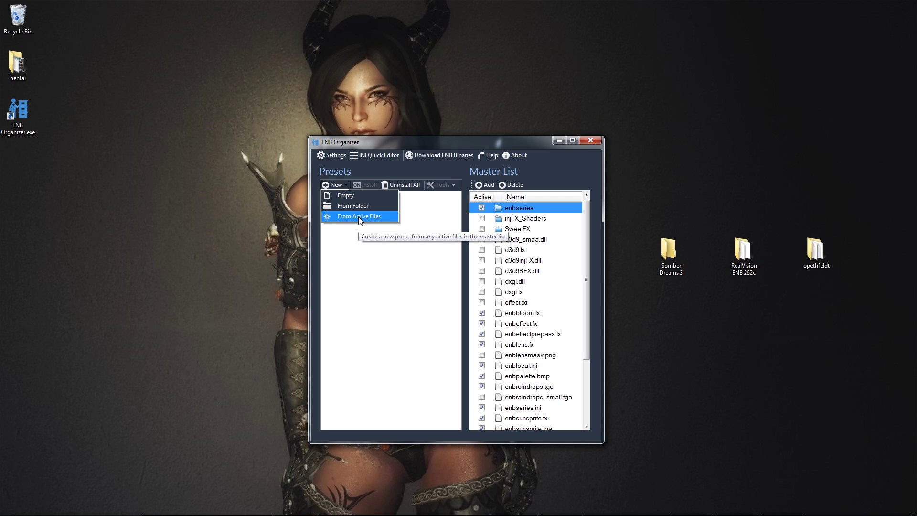
{"action": "left_click", "coordinate": [588, 226]}
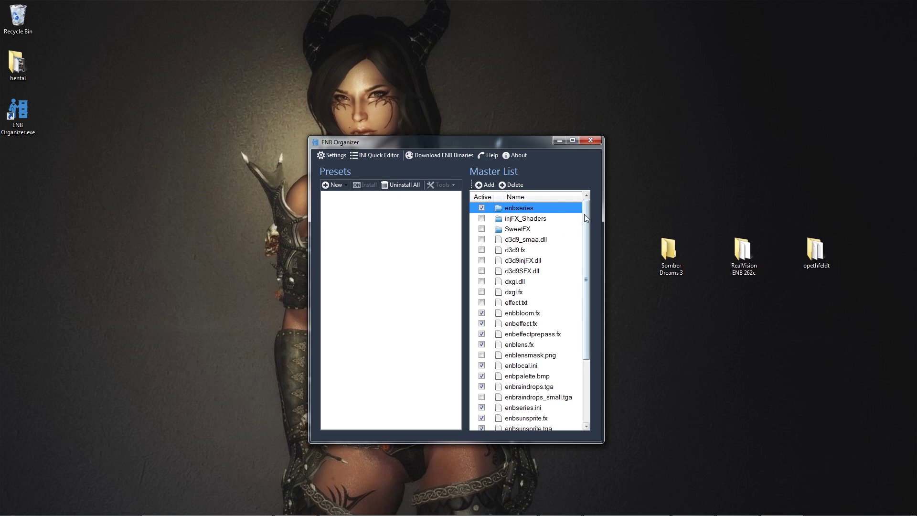
{"action": "left_click_drag", "start_coordinate": [587, 213], "coordinate": [587, 221]}
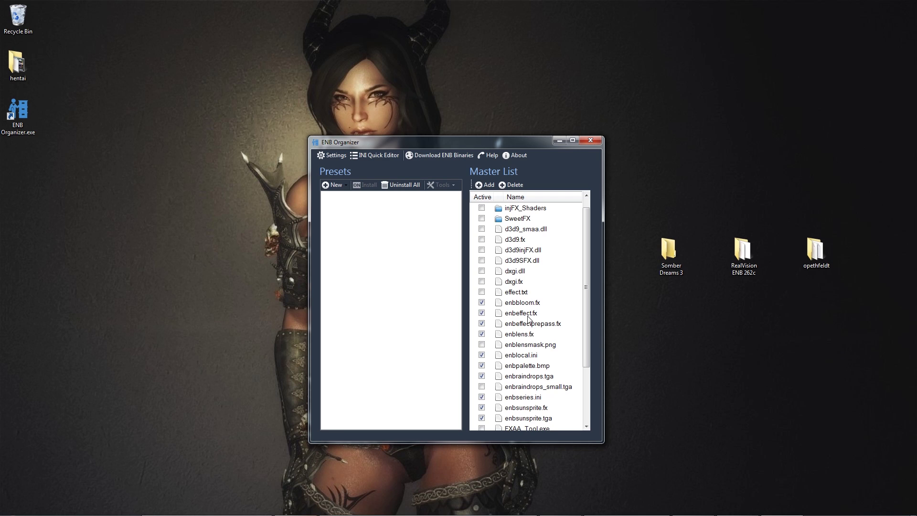
{"action": "left_click_drag", "start_coordinate": [586, 329], "coordinate": [595, 285]}
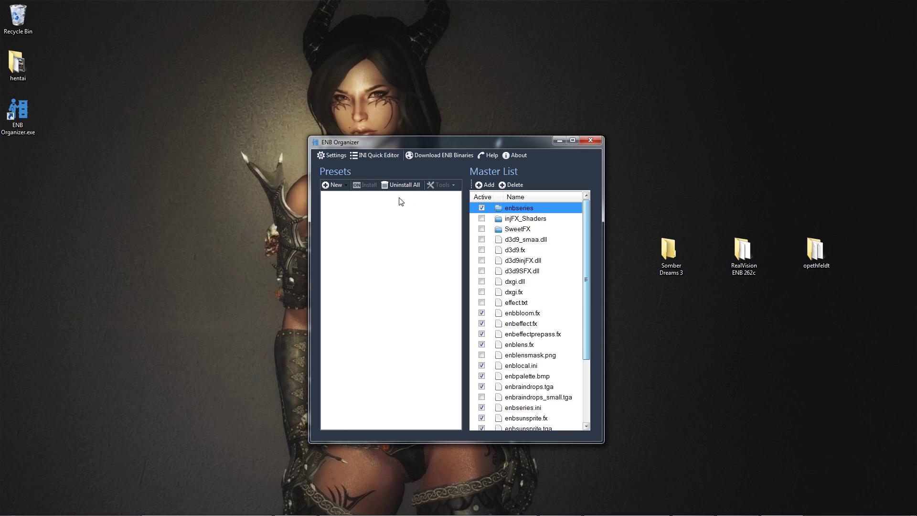
{"action": "left_click", "coordinate": [336, 185]}
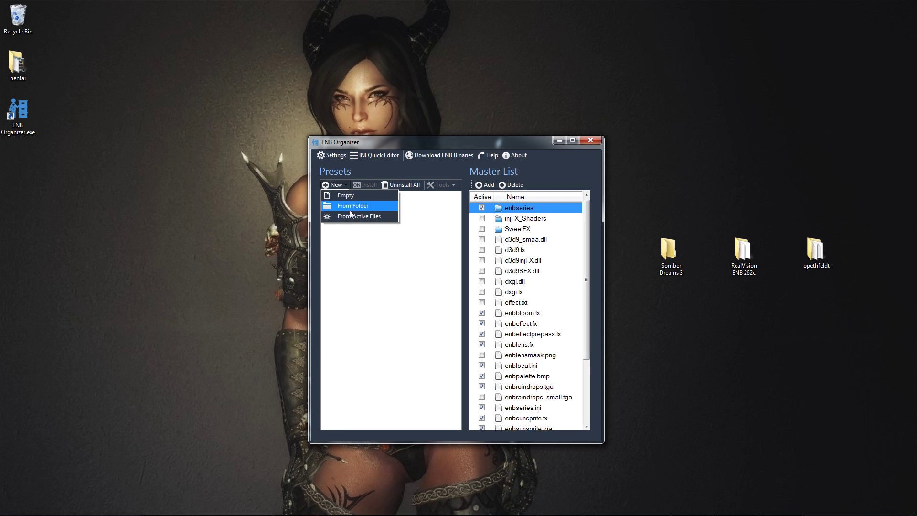
{"action": "left_click", "coordinate": [349, 216]}
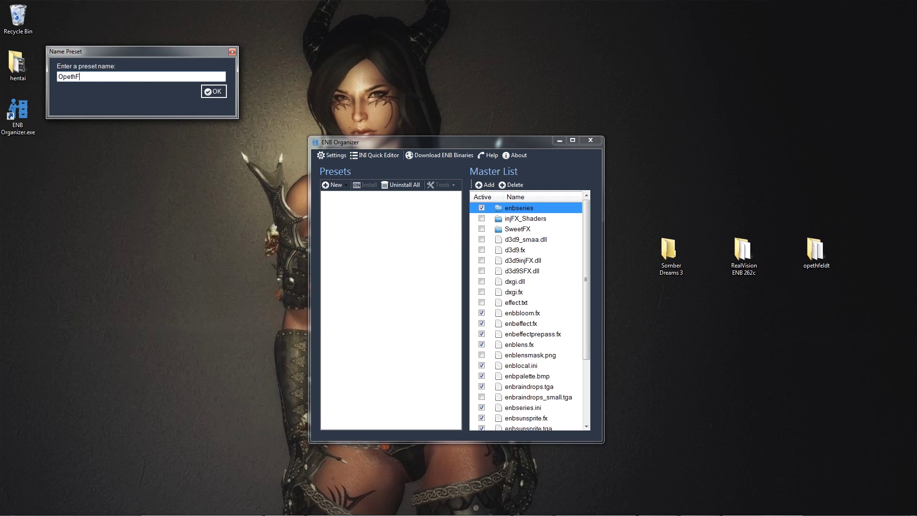
{"action": "left_click", "coordinate": [215, 92]}
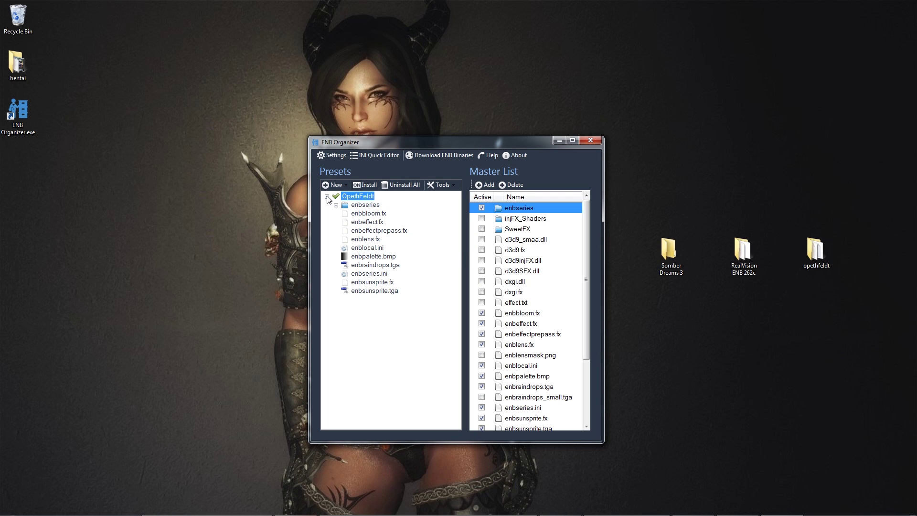
{"action": "double_click", "coordinate": [356, 197]}
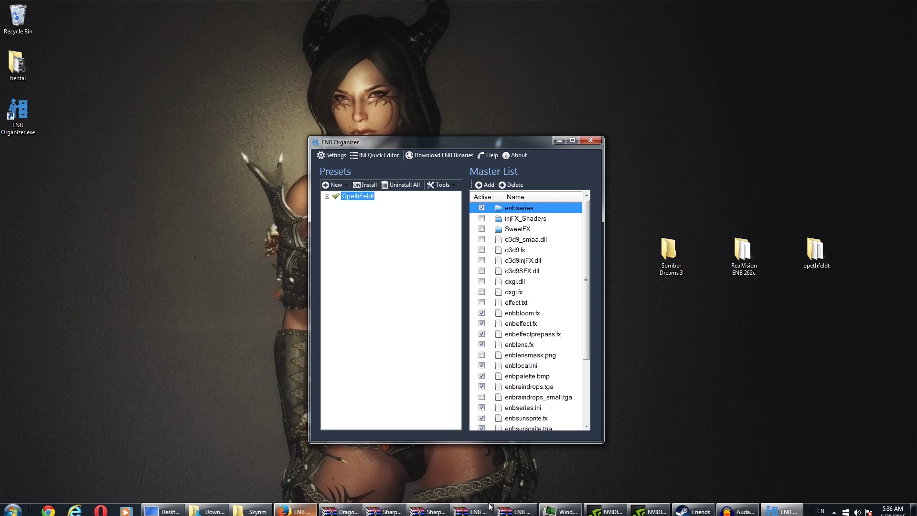
Switch to Firefox and download the Somber 3 main file manually from its mod page, saving the archive to disk
{"action": "left_click", "coordinate": [296, 506]}
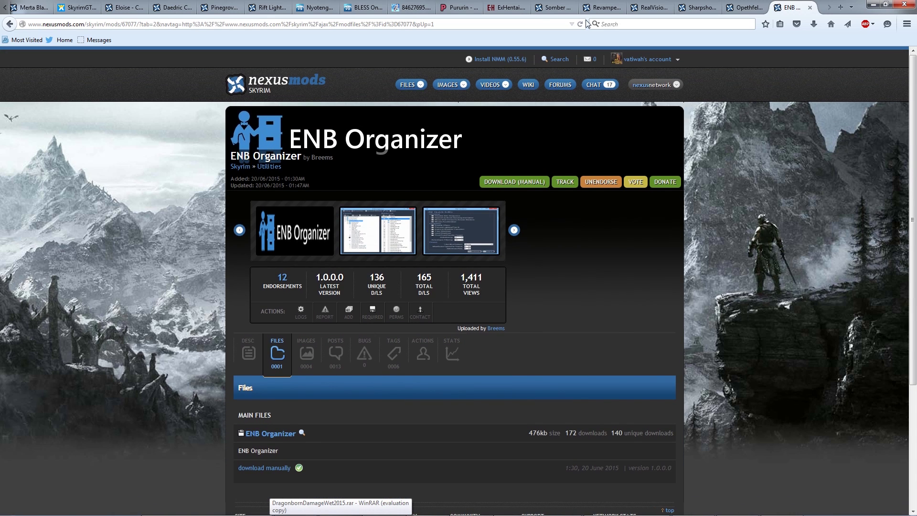
{"action": "left_click", "coordinate": [554, 7]}
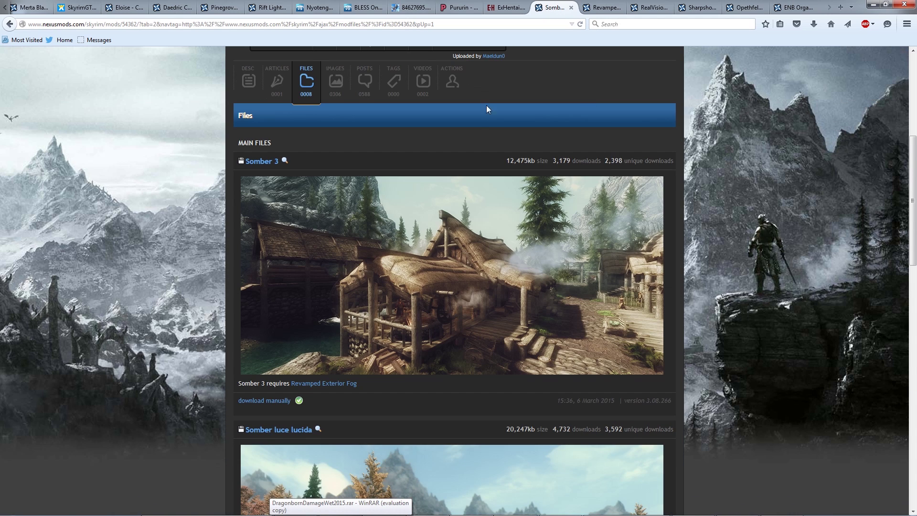
{"action": "scroll", "coordinate": [485, 124], "scroll_direction": "up", "scroll_amount": 5}
{"action": "scroll", "coordinate": [397, 234], "scroll_direction": "down", "scroll_amount": 8}
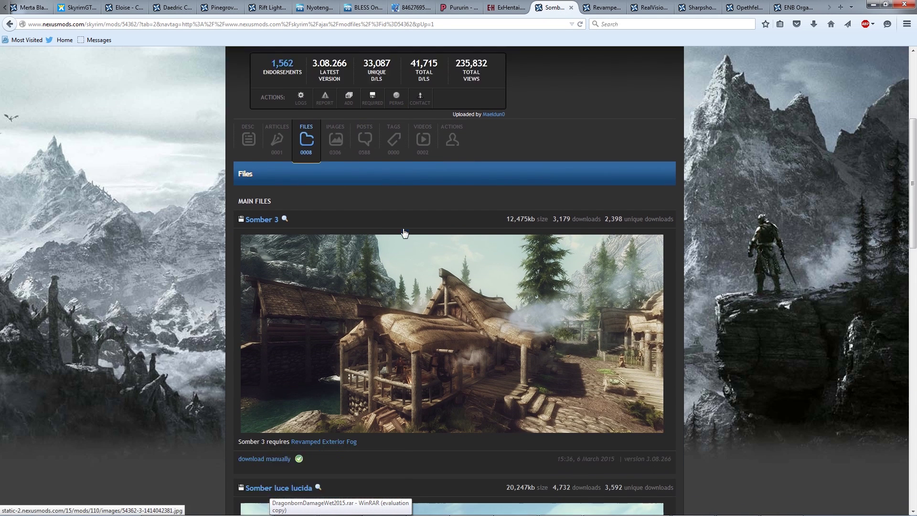
{"action": "scroll", "coordinate": [274, 200], "scroll_direction": "up", "scroll_amount": 3}
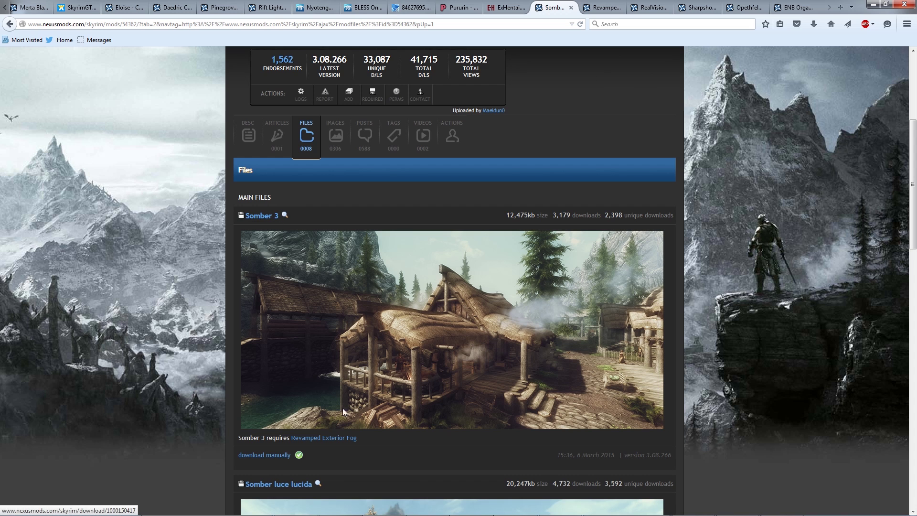
{"action": "left_click", "coordinate": [275, 456]}
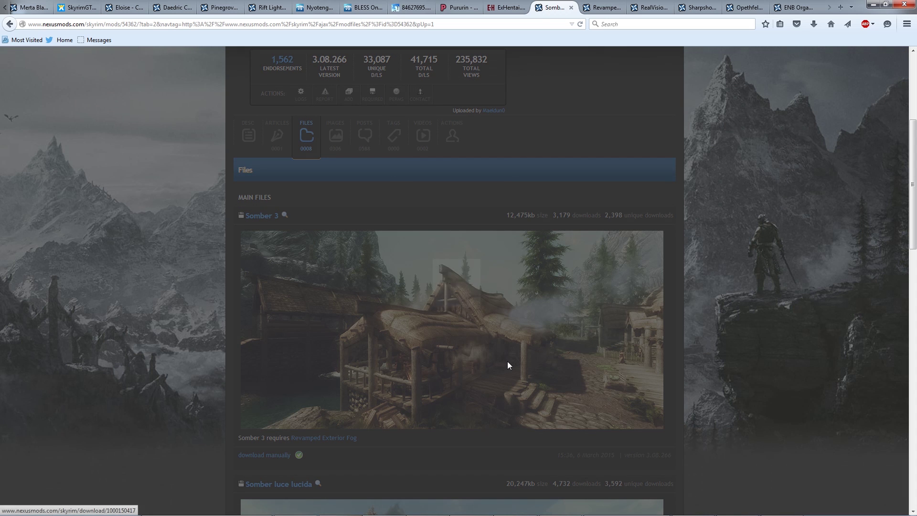
{"action": "left_click", "coordinate": [388, 320]}
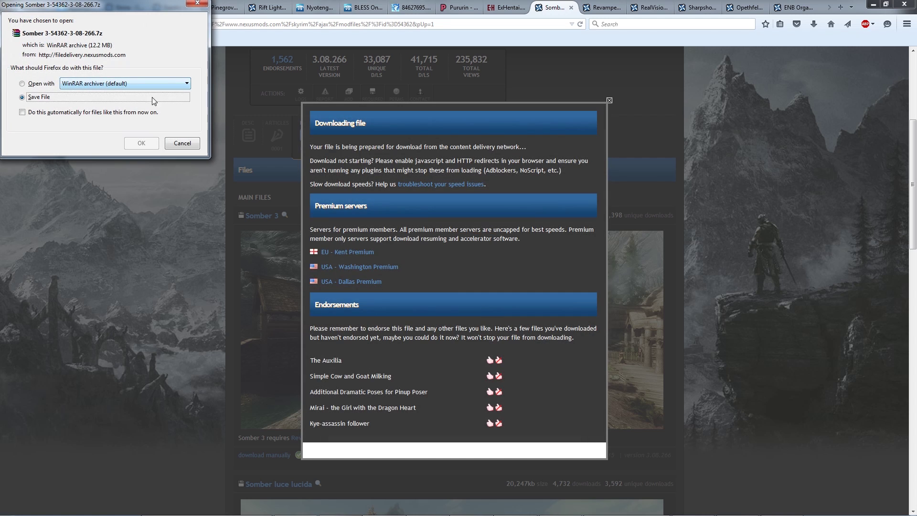
{"action": "left_click", "coordinate": [142, 143]}
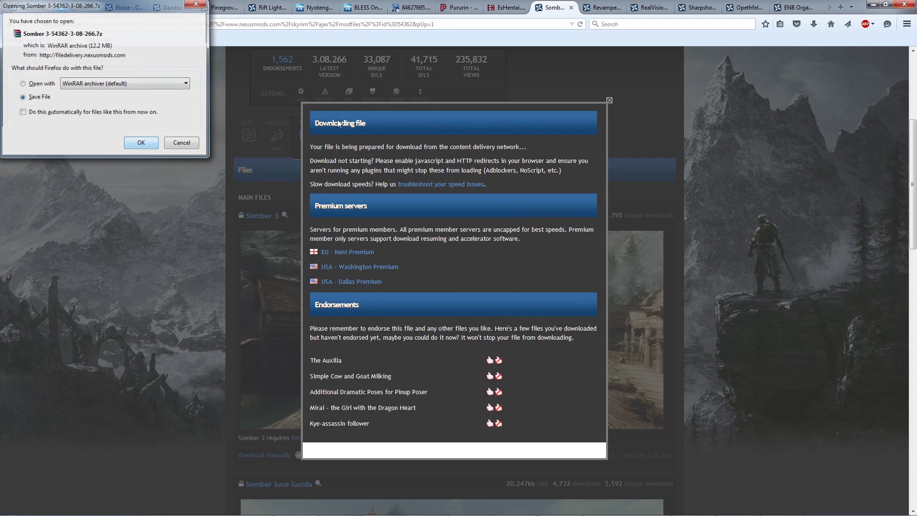
Close the download notice and review the Somber 3 entry and its required mod on the files page
{"action": "left_click", "coordinate": [608, 101]}
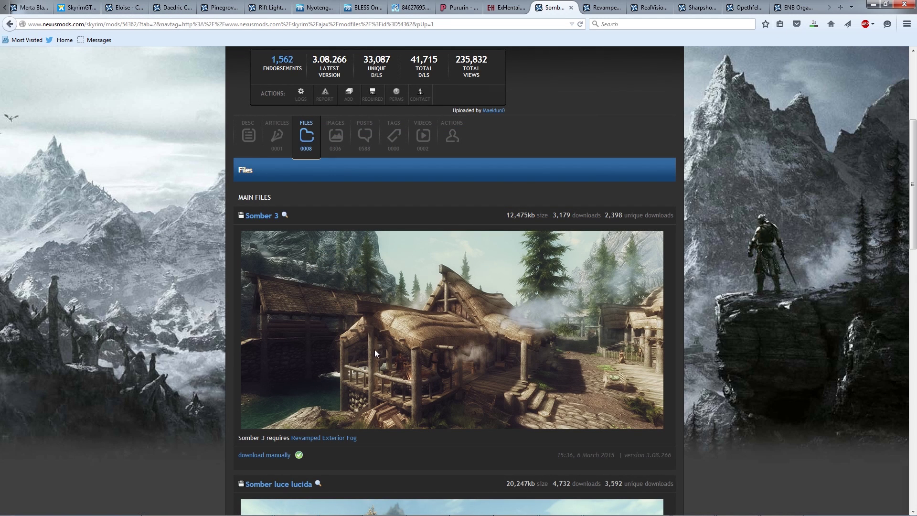
{"action": "scroll", "coordinate": [385, 437], "scroll_direction": "up", "scroll_amount": 5}
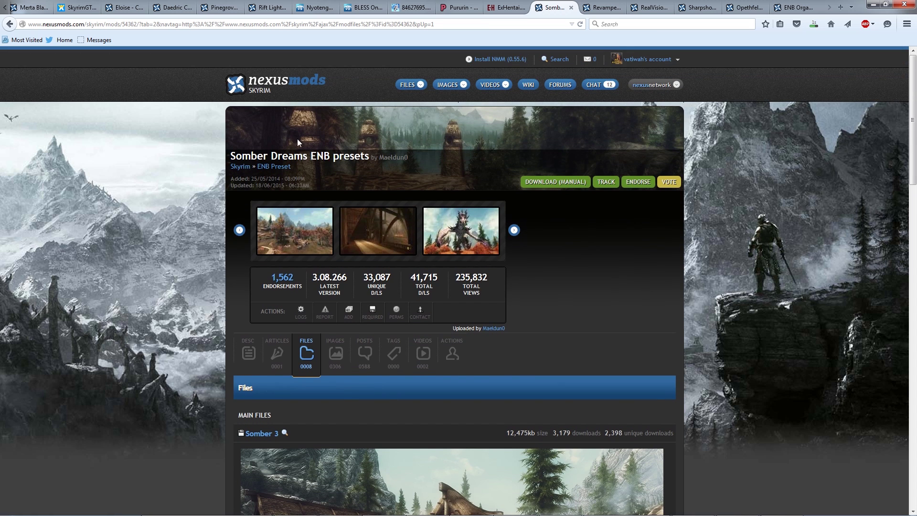
{"action": "scroll", "coordinate": [400, 312], "scroll_direction": "down", "scroll_amount": 10}
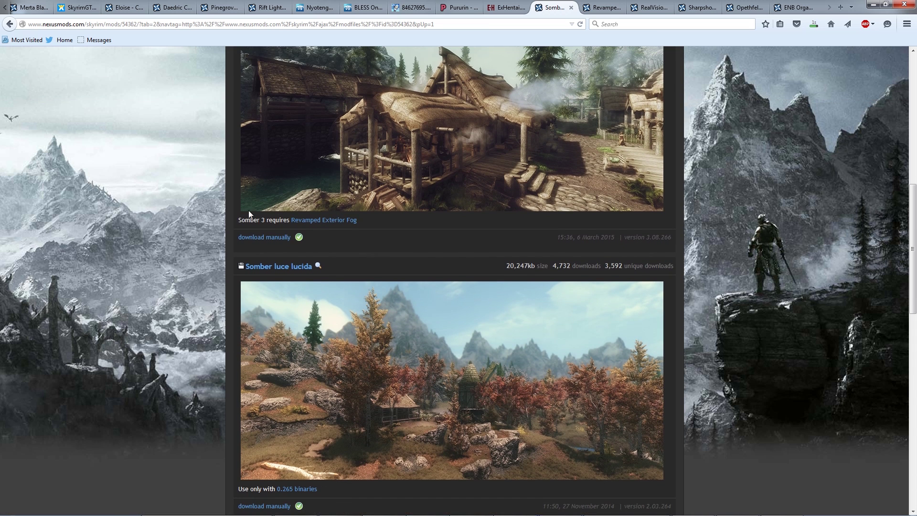
{"action": "scroll", "coordinate": [348, 345], "scroll_direction": "up", "scroll_amount": 1}
{"action": "scroll", "coordinate": [348, 345], "scroll_direction": "up", "scroll_amount": 2}
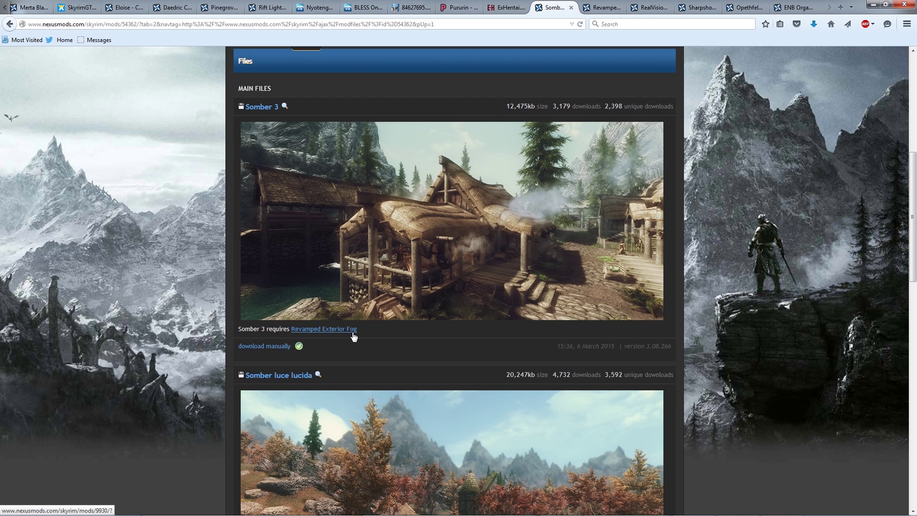
Open the downloaded Somber 3 archive, dismiss the WinRAR licence reminder and enter its Performance folder
{"action": "left_click", "coordinate": [813, 30]}
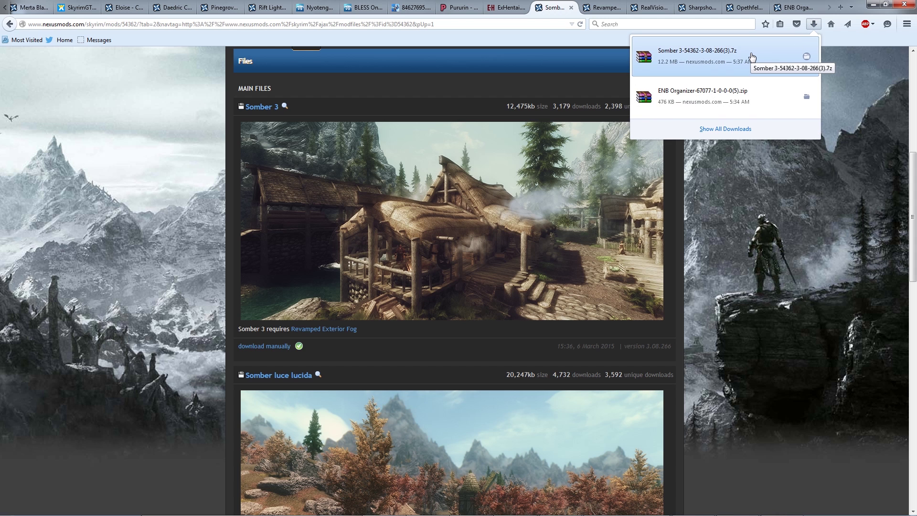
{"action": "left_click", "coordinate": [753, 57]}
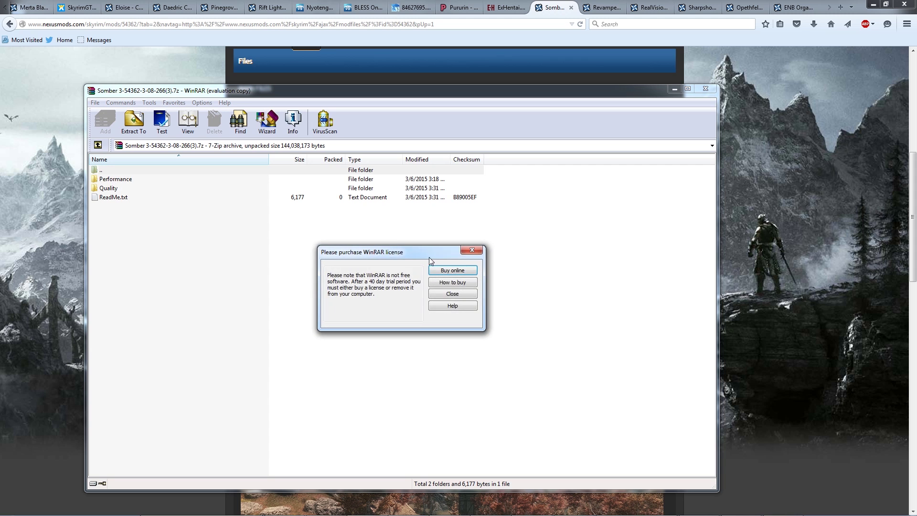
{"action": "key", "text": "Escape"}
{"action": "double_click", "coordinate": [114, 180]}
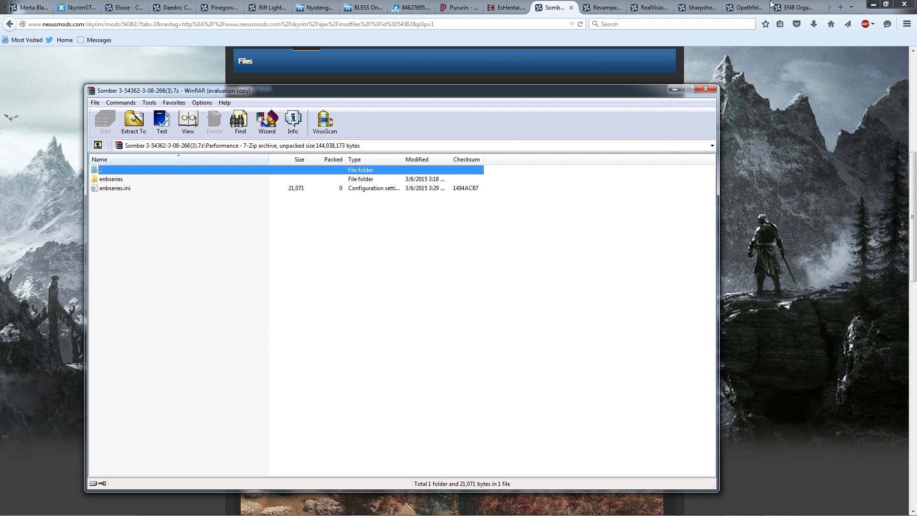
Minimize the browser, extract the enbseries folder and enbseries.ini into the desktop folder Somber Dreams 3, and close the archive
{"action": "left_click", "coordinate": [873, 6]}
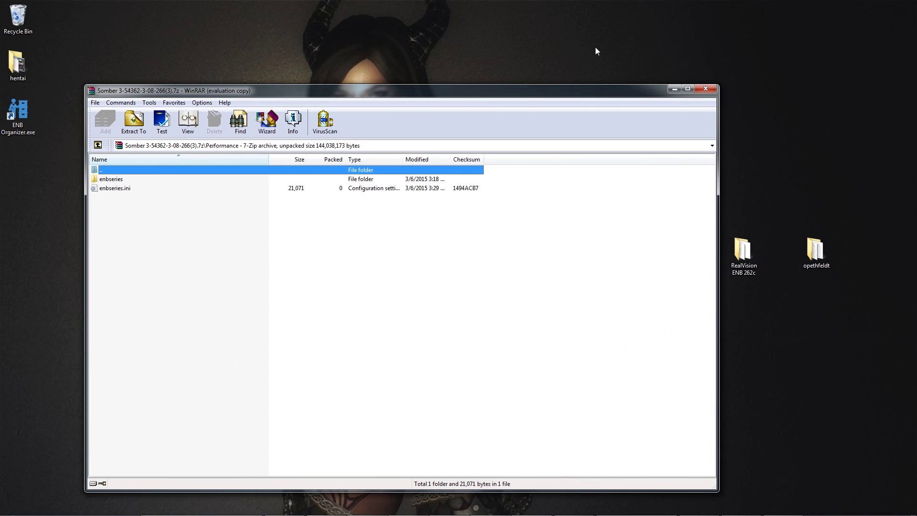
{"action": "left_click_drag", "start_coordinate": [529, 91], "coordinate": [412, 56]}
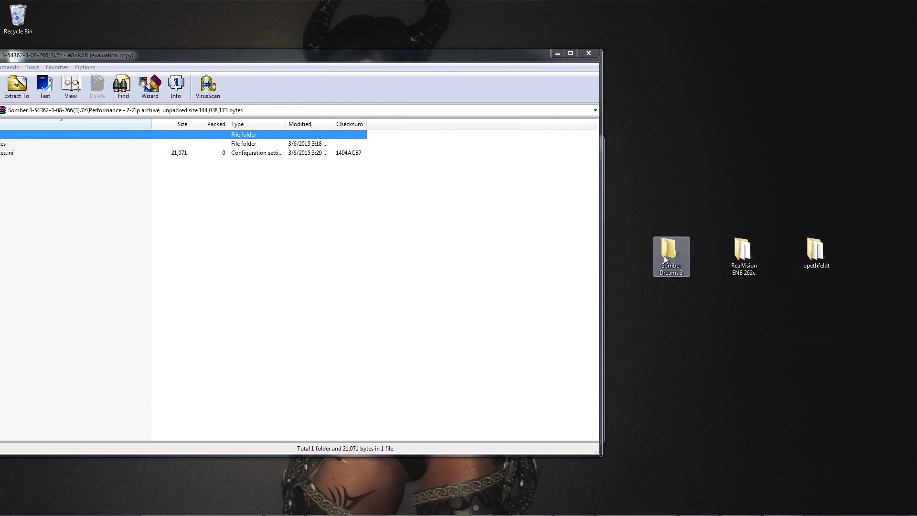
{"action": "left_click", "coordinate": [671, 257]}
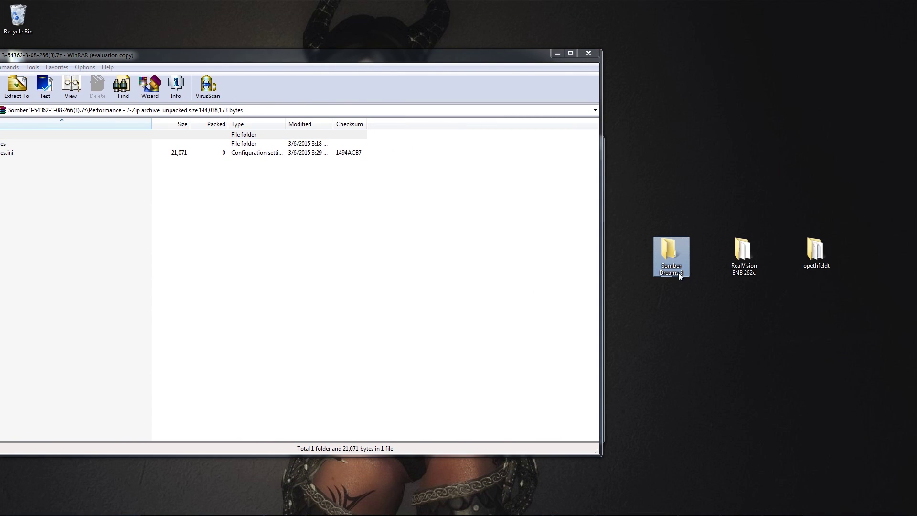
{"action": "left_click_drag", "start_coordinate": [369, 56], "coordinate": [420, 44]}
{"action": "left_click_drag", "start_coordinate": [67, 160], "coordinate": [678, 257]}
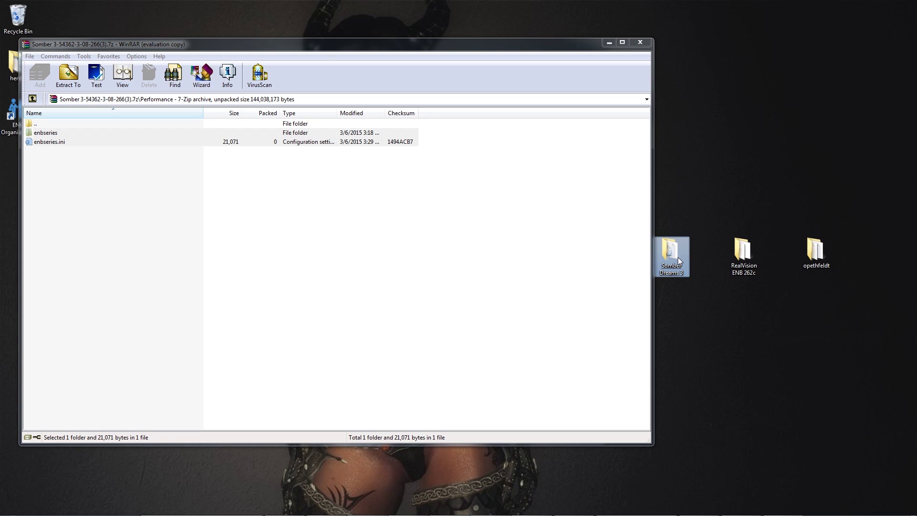
{"action": "left_click", "coordinate": [636, 42]}
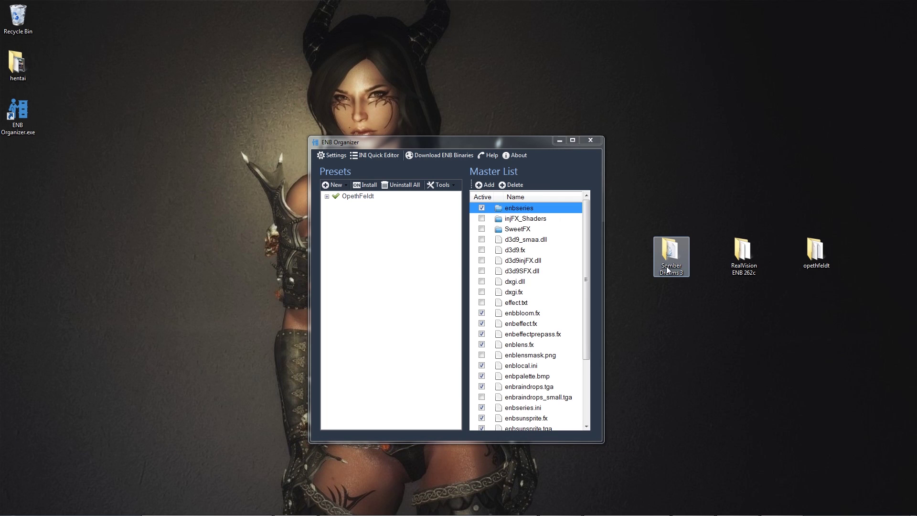
Reposition the ENB Organizer window and create a new preset from the desktop folder Somber Dreams 3
{"action": "left_click", "coordinate": [677, 271]}
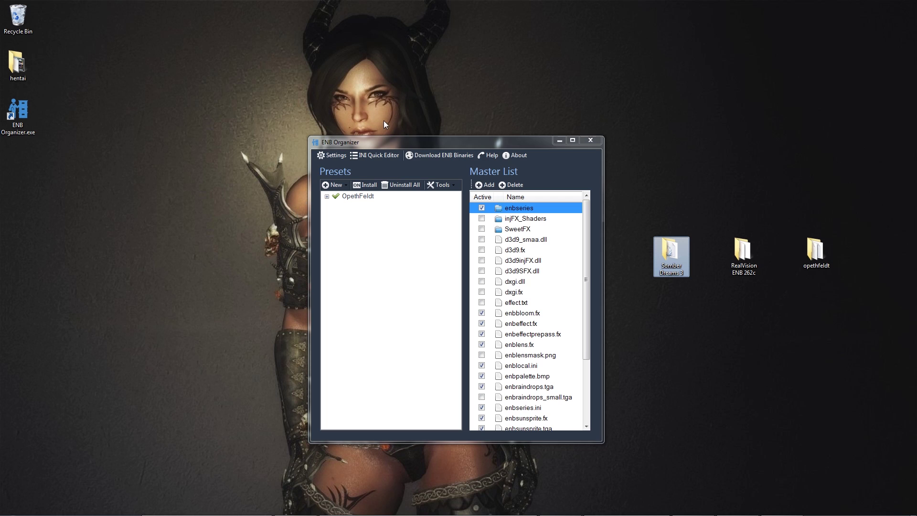
{"action": "left_click_drag", "start_coordinate": [360, 140], "coordinate": [603, 106]}
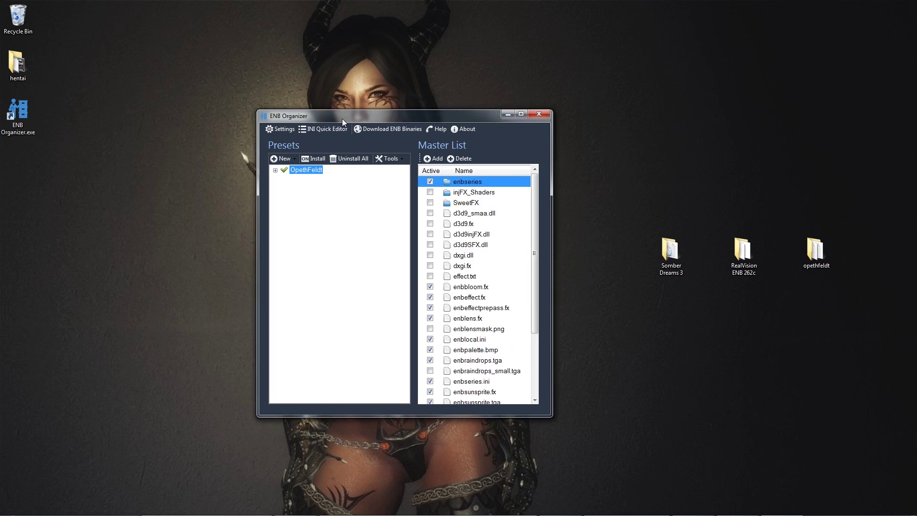
{"action": "left_click_drag", "start_coordinate": [342, 119], "coordinate": [325, 144]}
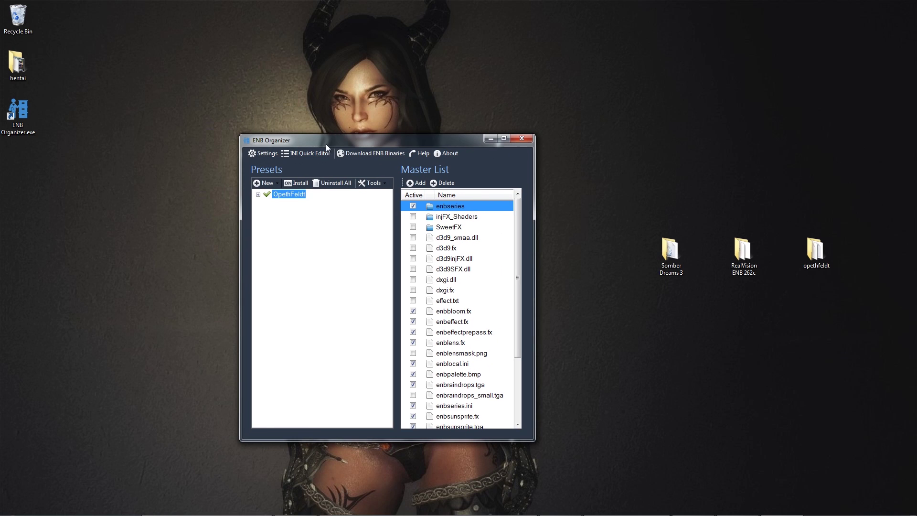
{"action": "left_click", "coordinate": [268, 183]}
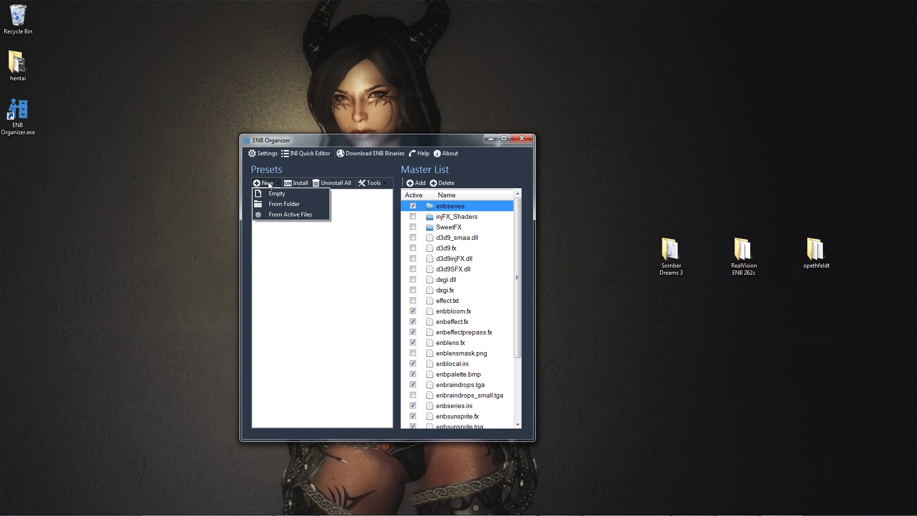
{"action": "left_click", "coordinate": [280, 204]}
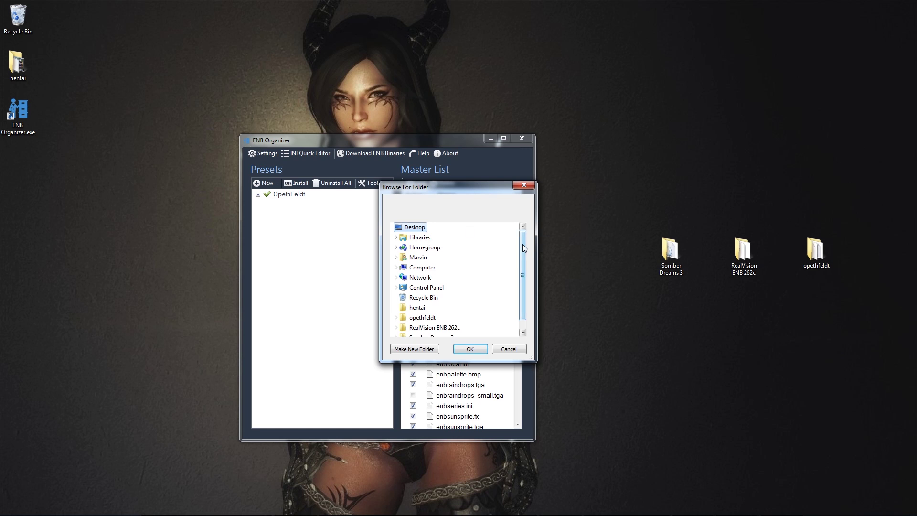
{"action": "left_click_drag", "start_coordinate": [522, 247], "coordinate": [523, 272]}
{"action": "left_click", "coordinate": [441, 328]}
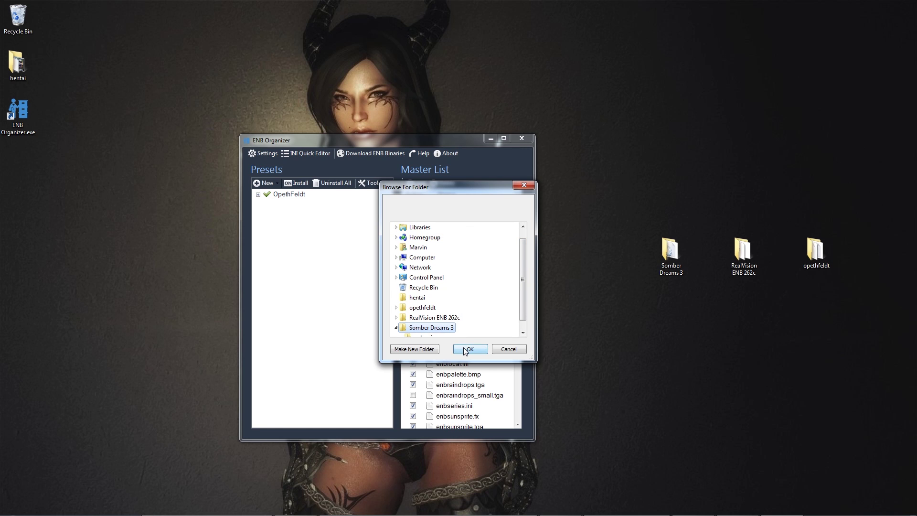
{"action": "left_click", "coordinate": [468, 349]}
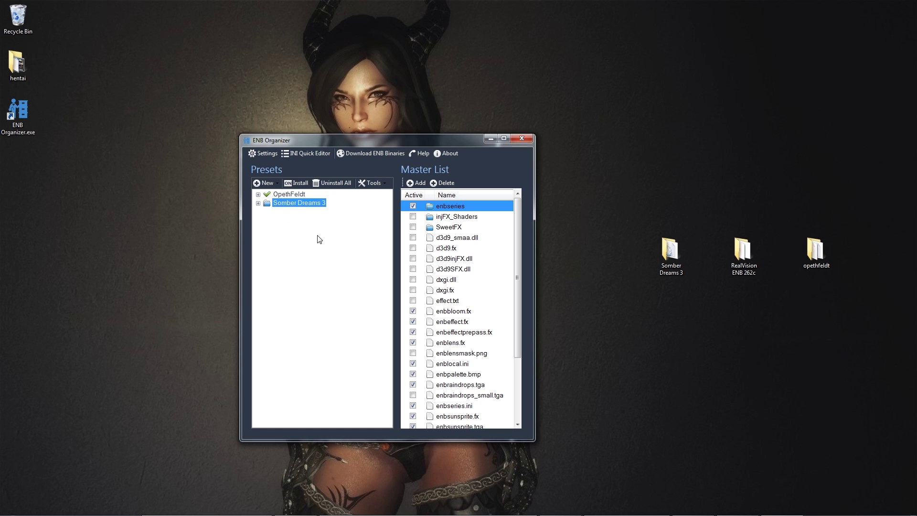
With the OpethFeldt preset active, launch Skyrim through skse_loader.exe in the game folder and minimize that folder window
{"action": "left_click", "coordinate": [292, 195]}
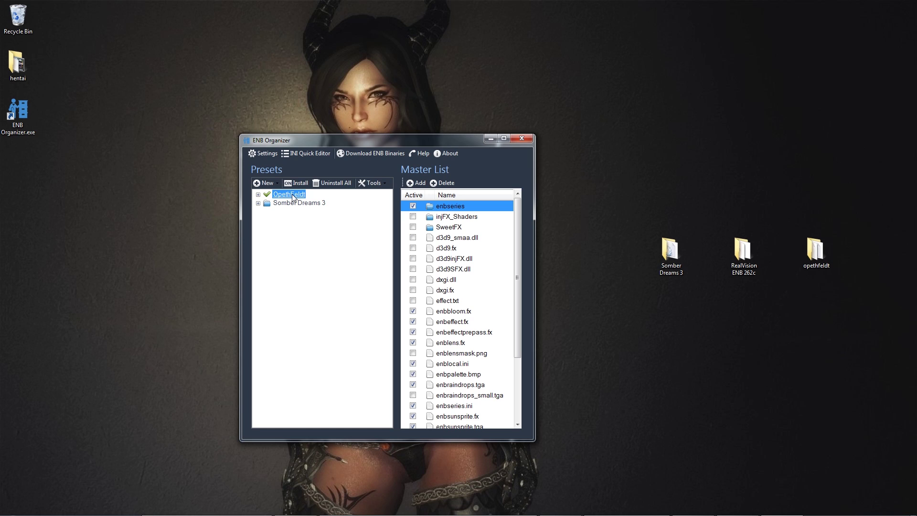
{"action": "mouse_move", "coordinate": [558, 506]}
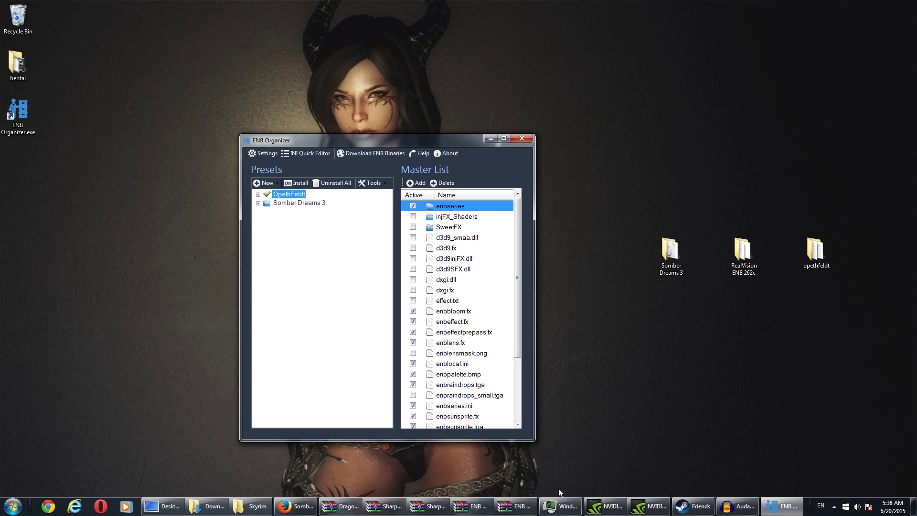
{"action": "left_click", "coordinate": [252, 506]}
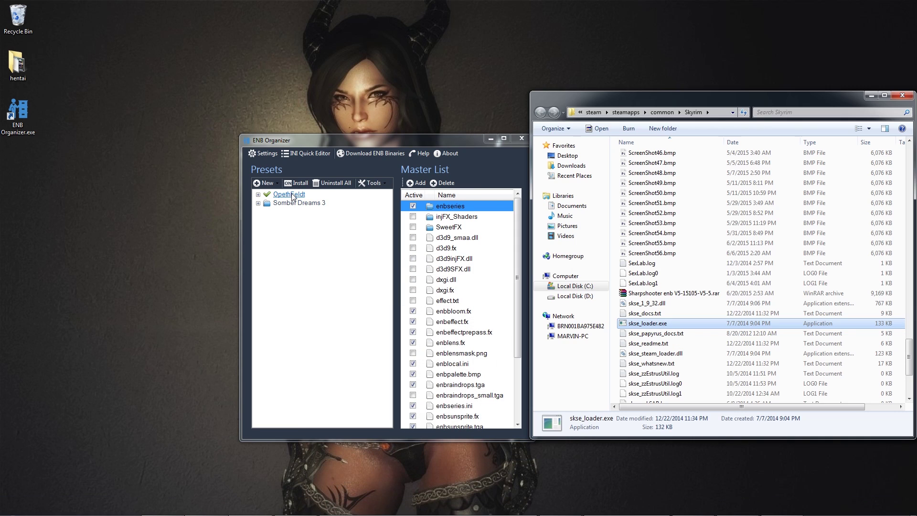
{"action": "double_click", "coordinate": [683, 324]}
{"action": "left_click", "coordinate": [483, 271]}
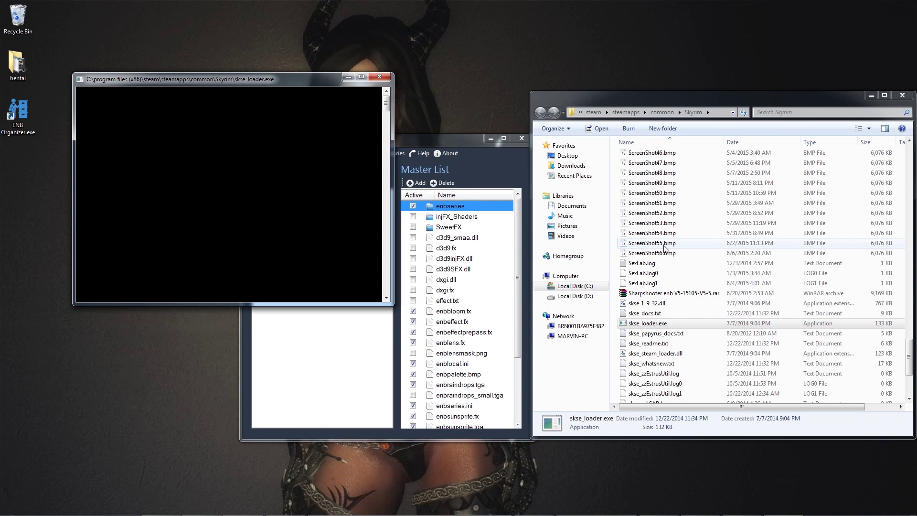
{"action": "left_click", "coordinate": [872, 95]}
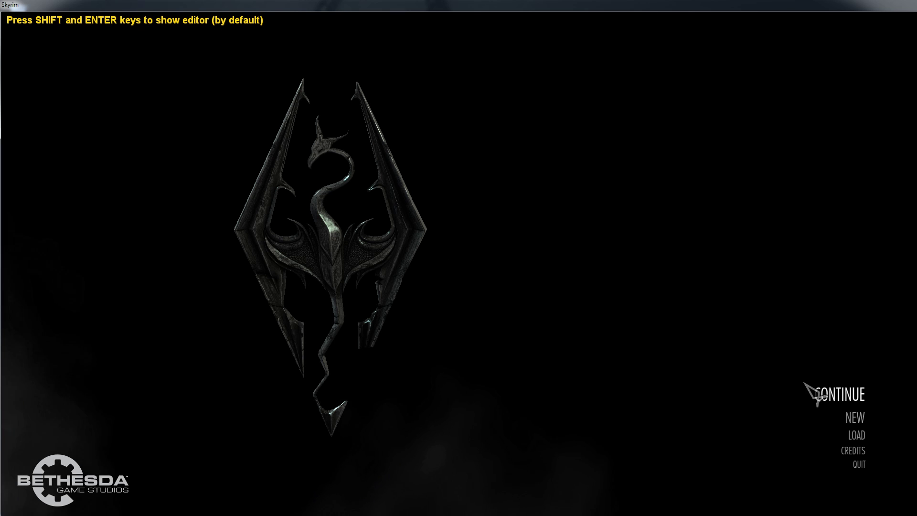
Load saved game 1861 from the Skyrim main menu and confirm loading it
{"action": "left_click", "coordinate": [862, 441]}
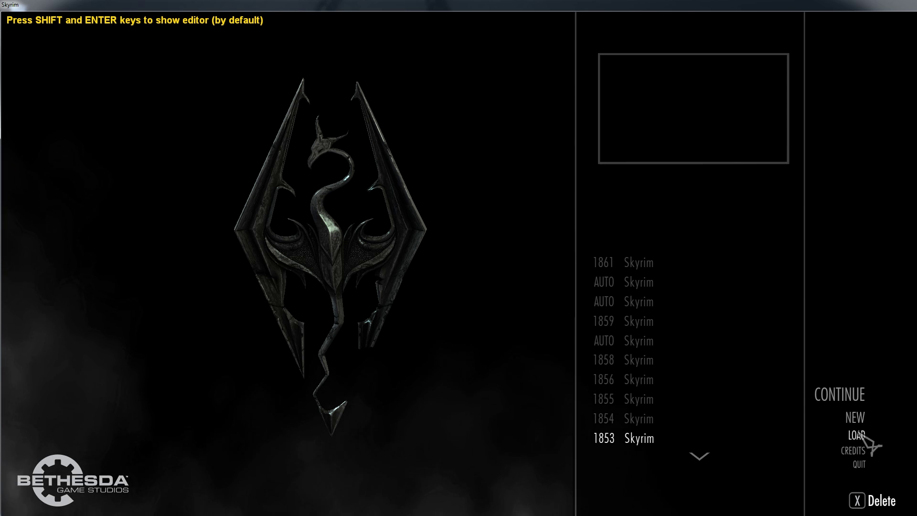
{"action": "mouse_move", "coordinate": [648, 268]}
{"action": "left_click", "coordinate": [648, 268]}
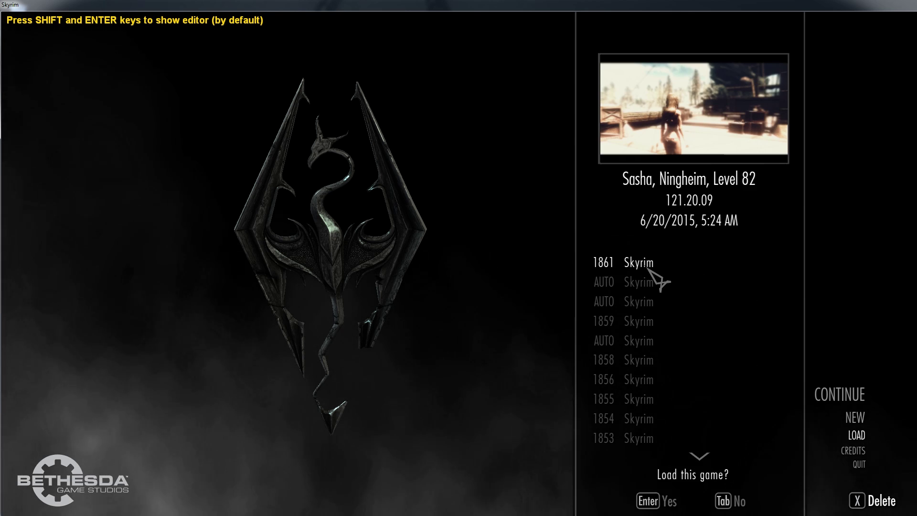
{"action": "left_click", "coordinate": [668, 500]}
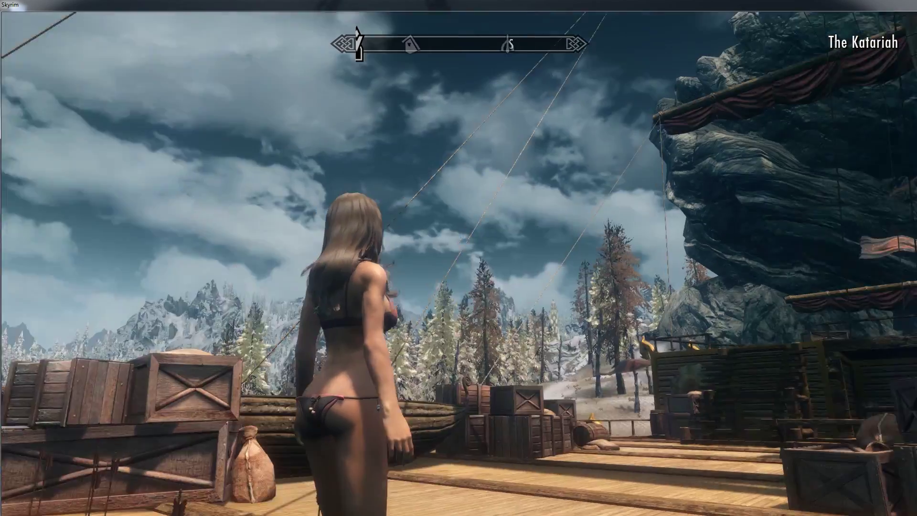
Walk the character around the ship's deck to examine the OpethFeldt ENB visuals, and quit the game
{"action": "key", "text": "w"}
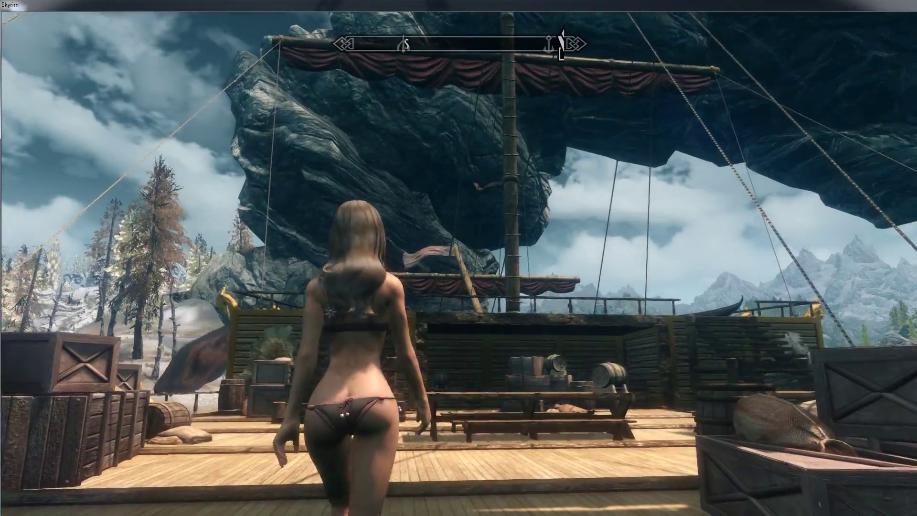
{"action": "key", "text": "w"}
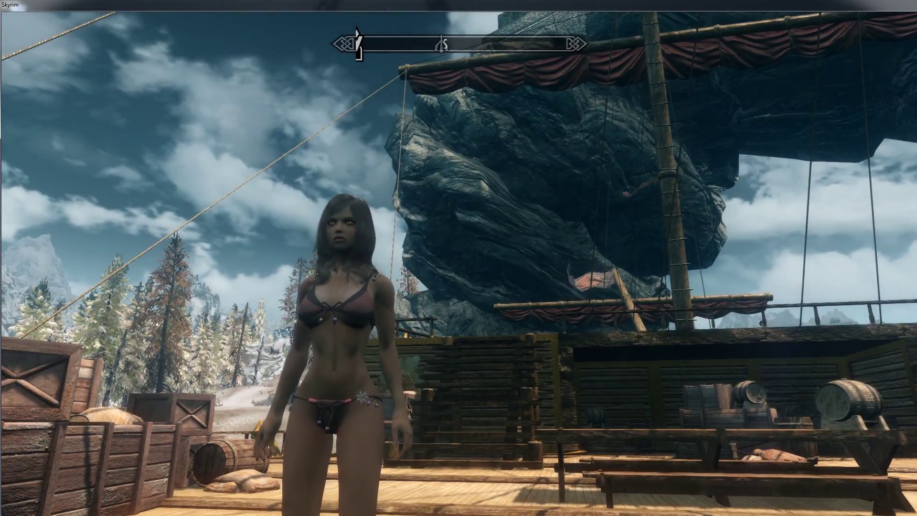
{"action": "key", "text": "w"}
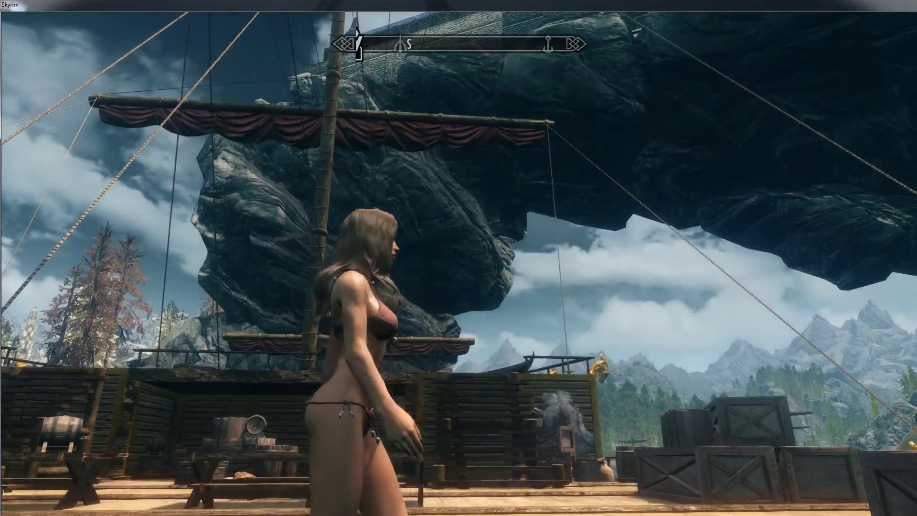
{"action": "key", "text": "Escape"}
{"action": "left_click", "coordinate": [341, 279]}
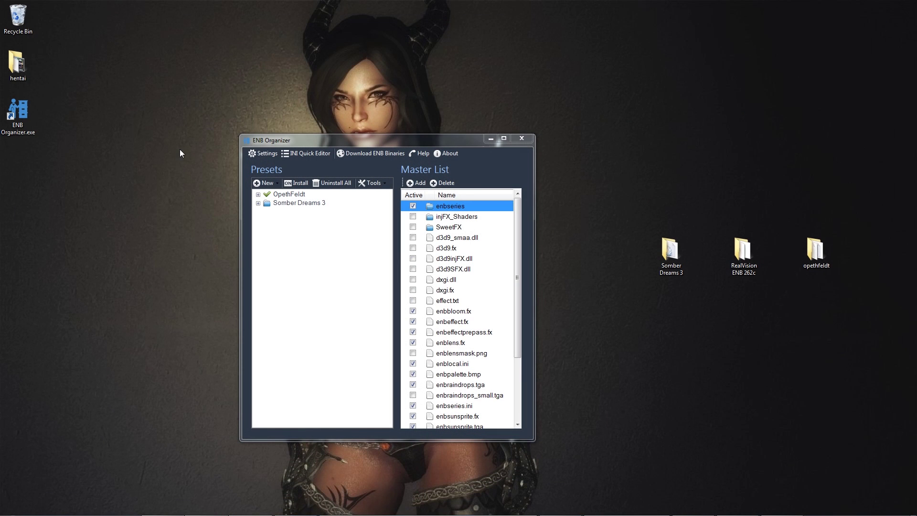
Uninstall all active ENB files, including OpethFeldt, from the game folder and dismiss the notice
{"action": "left_click", "coordinate": [289, 195]}
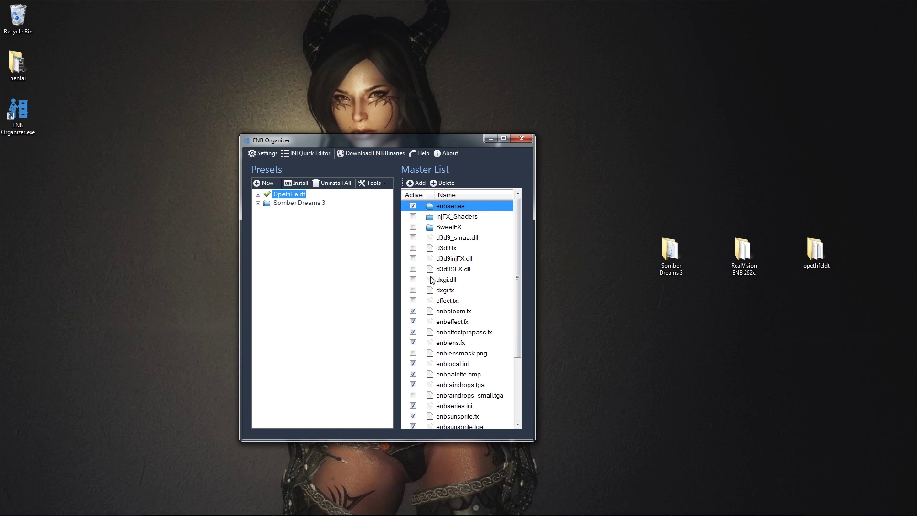
{"action": "left_click", "coordinate": [335, 185]}
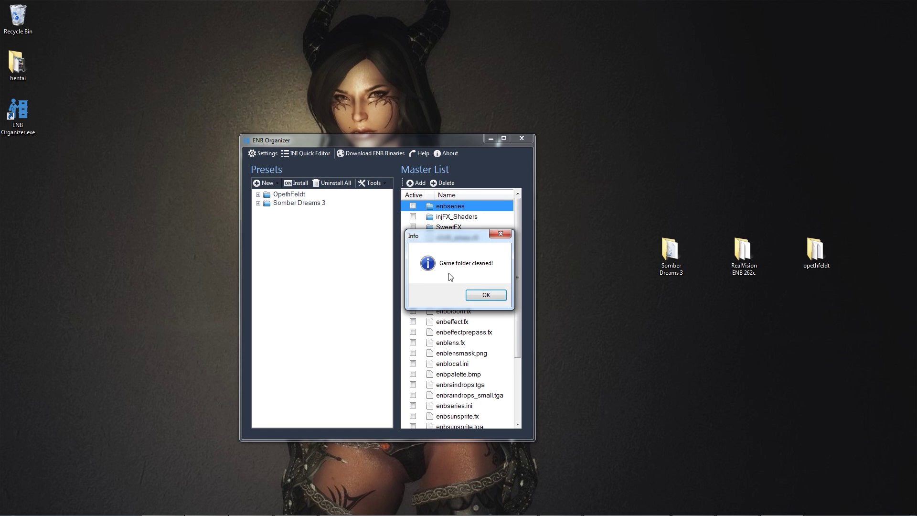
{"action": "left_click", "coordinate": [485, 296]}
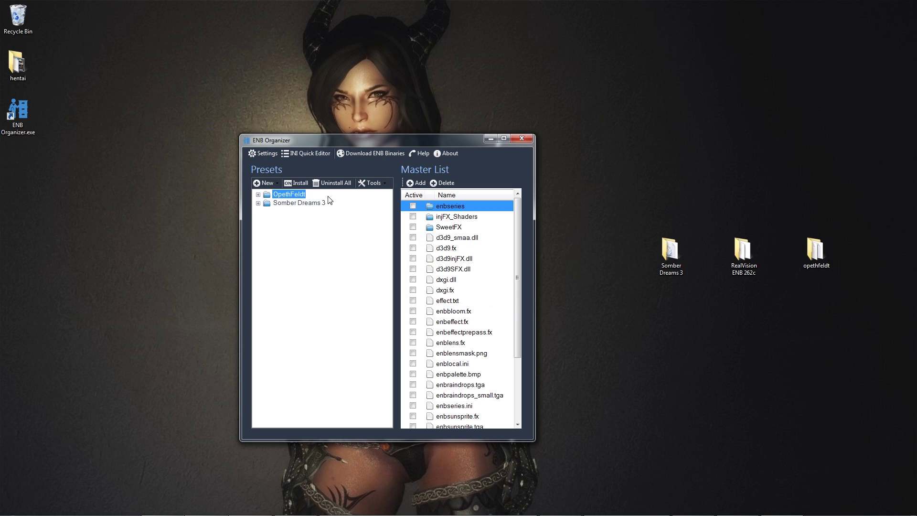
Install the Somber Dreams 3 preset and launch Skyrim through skse_loader.exe in the game folder, minimizing that folder window
{"action": "left_click", "coordinate": [293, 205]}
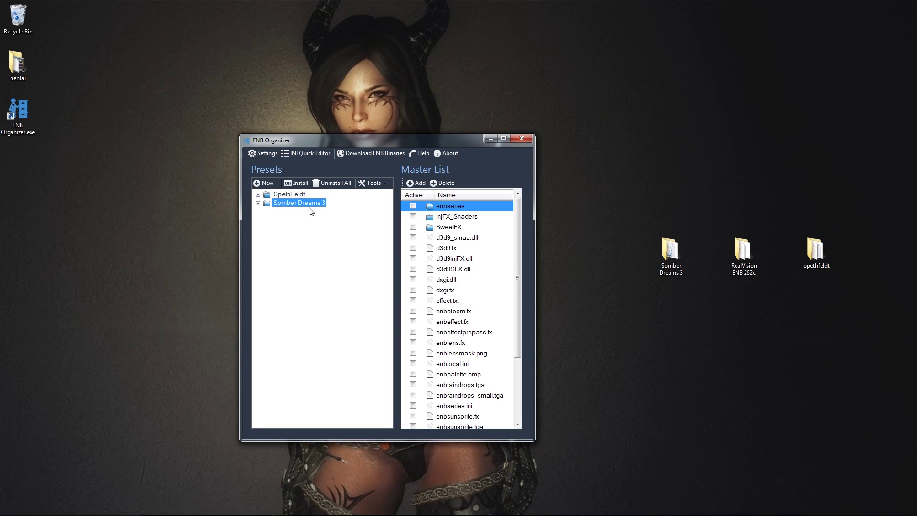
{"action": "left_click", "coordinate": [300, 184]}
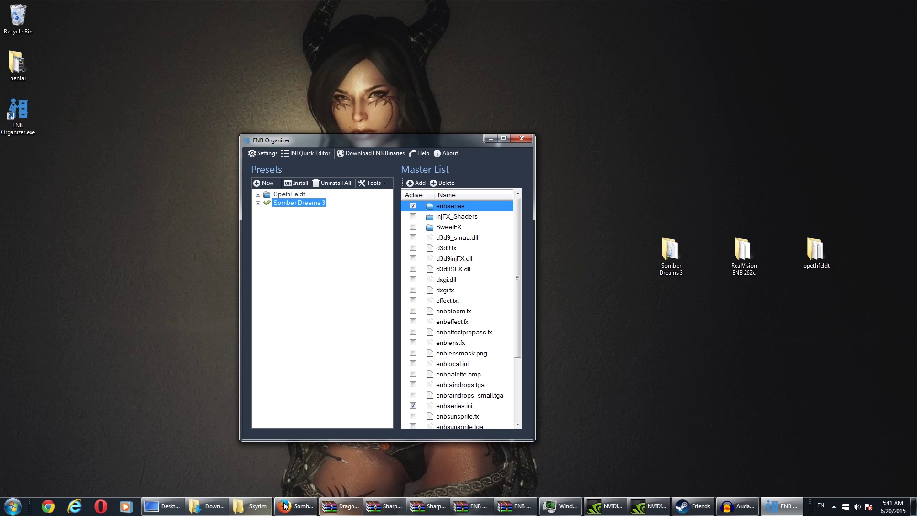
{"action": "left_click", "coordinate": [243, 506]}
{"action": "double_click", "coordinate": [661, 234]}
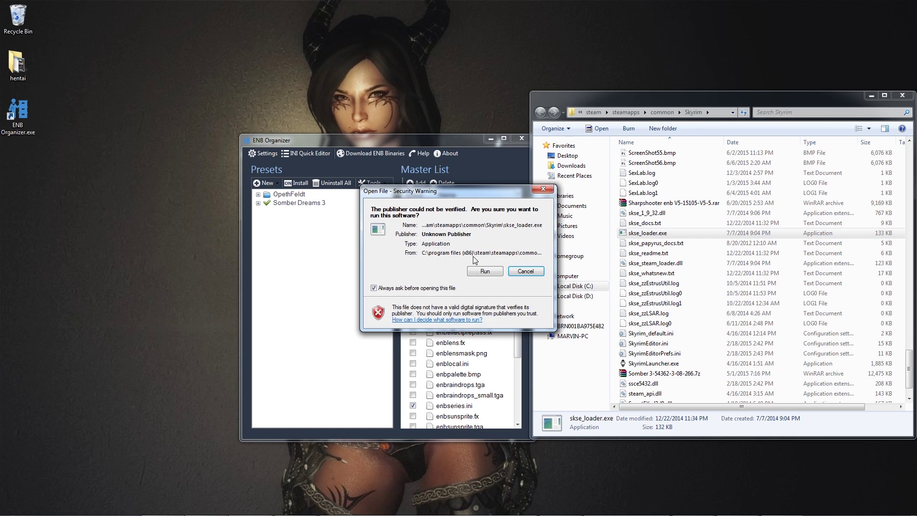
{"action": "key", "text": "Return"}
{"action": "left_click", "coordinate": [870, 96]}
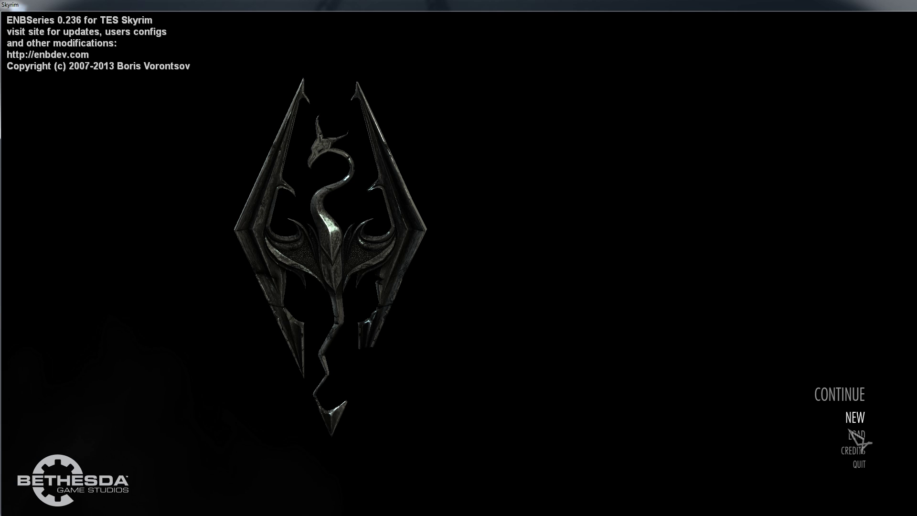
Load saved game 1861 and walk the character around the ship's deck to examine the Somber Dreams 3 visuals
{"action": "left_click", "coordinate": [855, 444]}
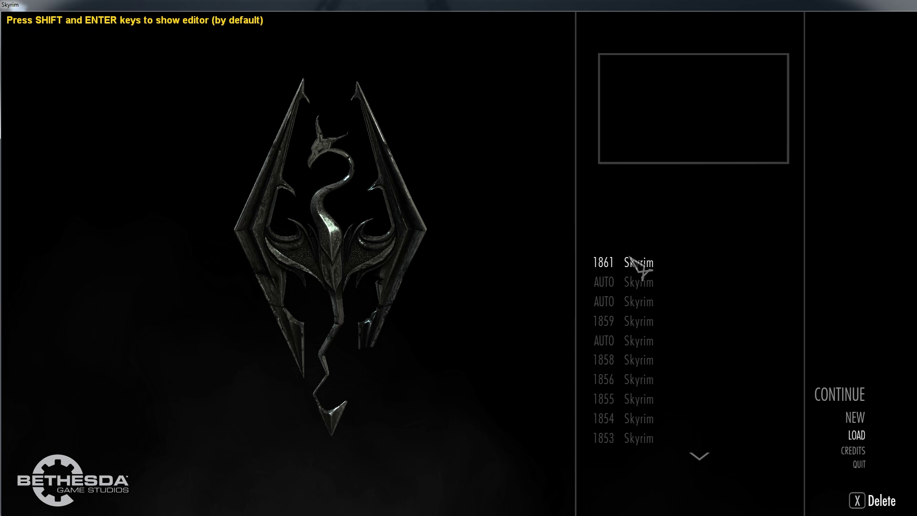
{"action": "left_click", "coordinate": [669, 501]}
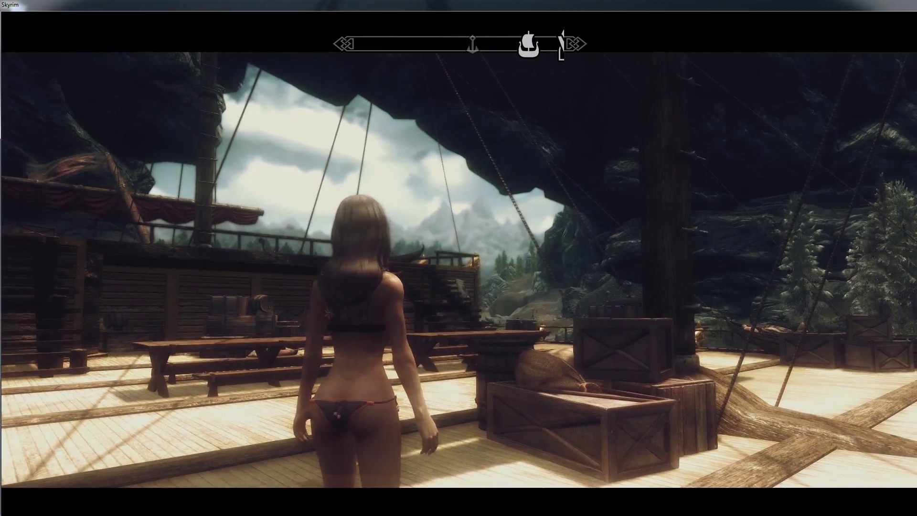
{"action": "key", "text": "w"}
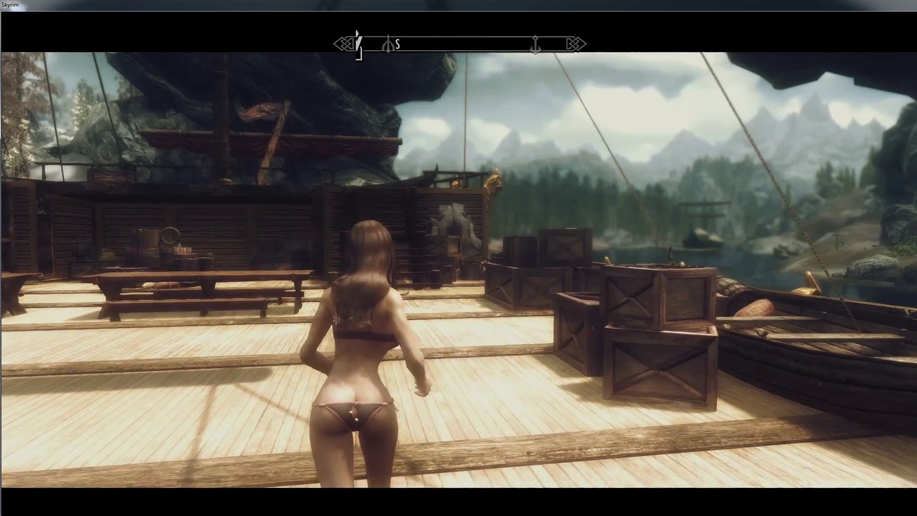
Quit Skyrim from the in-game system menu to the desktop
{"action": "key", "text": "Escape"}
{"action": "left_click", "coordinate": [279, 382]}
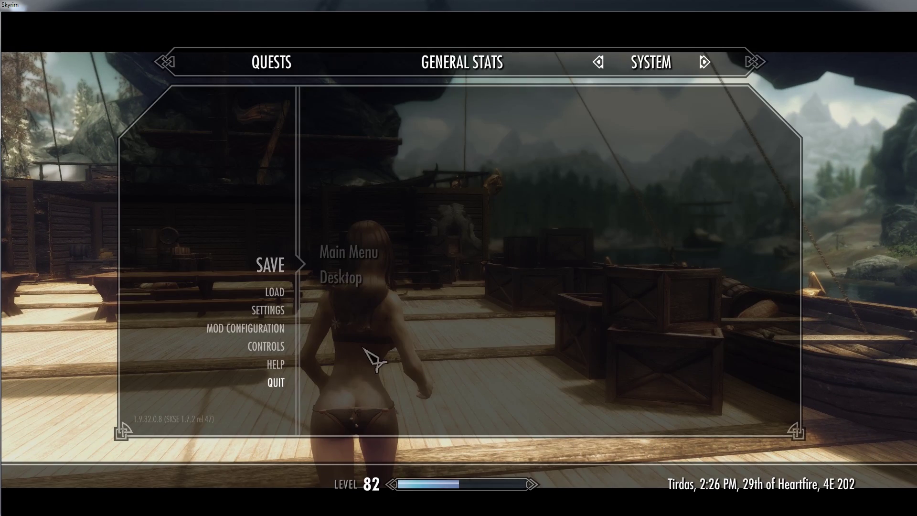
{"action": "left_click", "coordinate": [353, 282]}
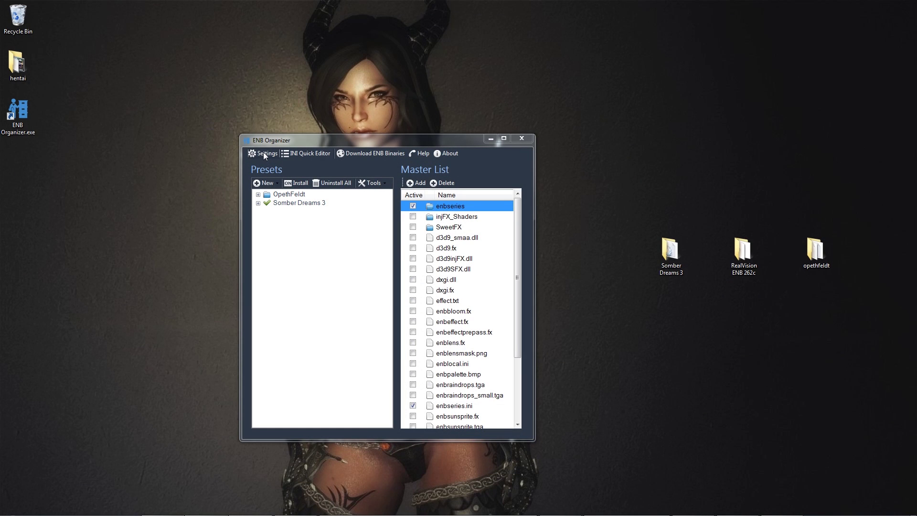
Review the Skyrim folder and INI folder paths in the ENB Organizer settings, and close them without saving
{"action": "left_click", "coordinate": [262, 152]}
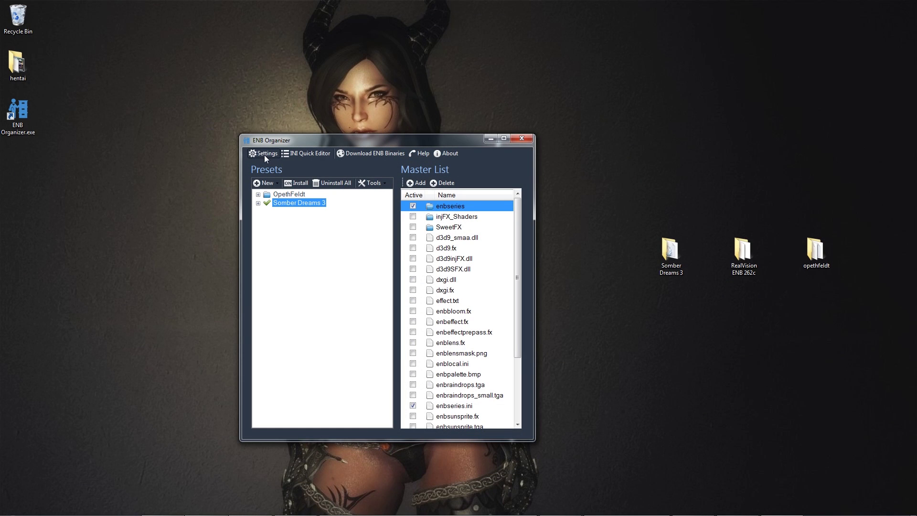
{"action": "left_click", "coordinate": [264, 153]}
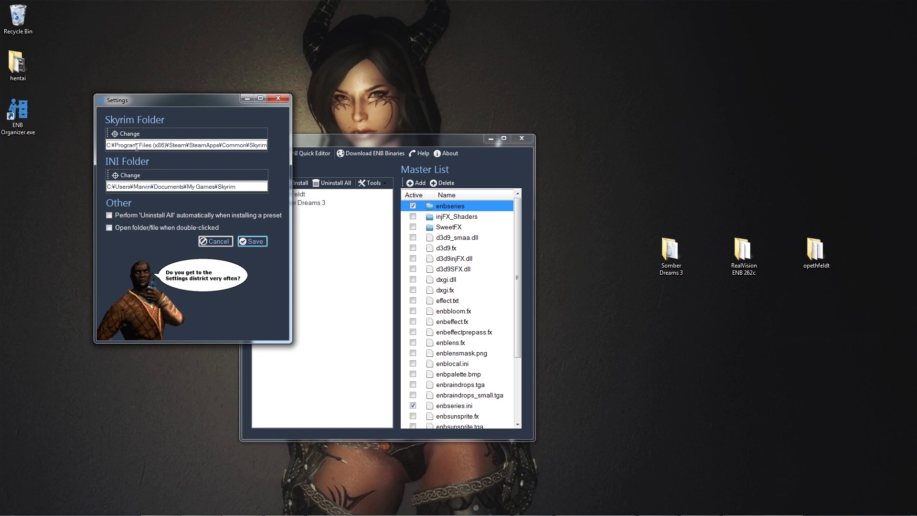
{"action": "left_click_drag", "start_coordinate": [177, 103], "coordinate": [205, 157]}
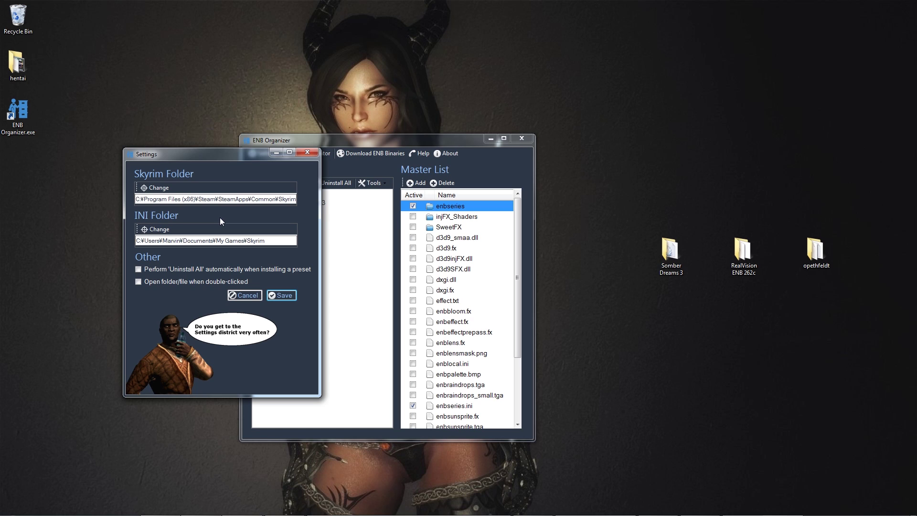
{"action": "left_click_drag", "start_coordinate": [245, 199], "coordinate": [297, 199]}
{"action": "left_click", "coordinate": [264, 198]}
{"action": "left_click_drag", "start_coordinate": [161, 199], "coordinate": [268, 199]}
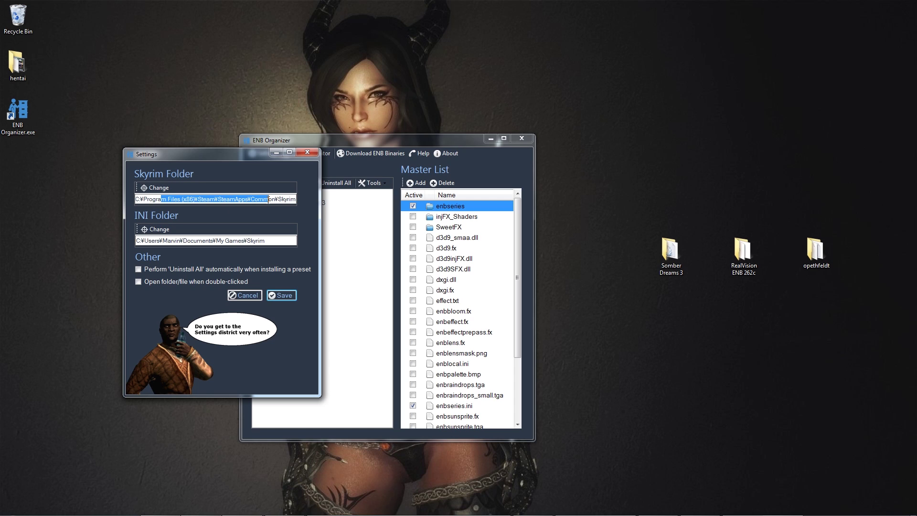
{"action": "left_click", "coordinate": [224, 241]}
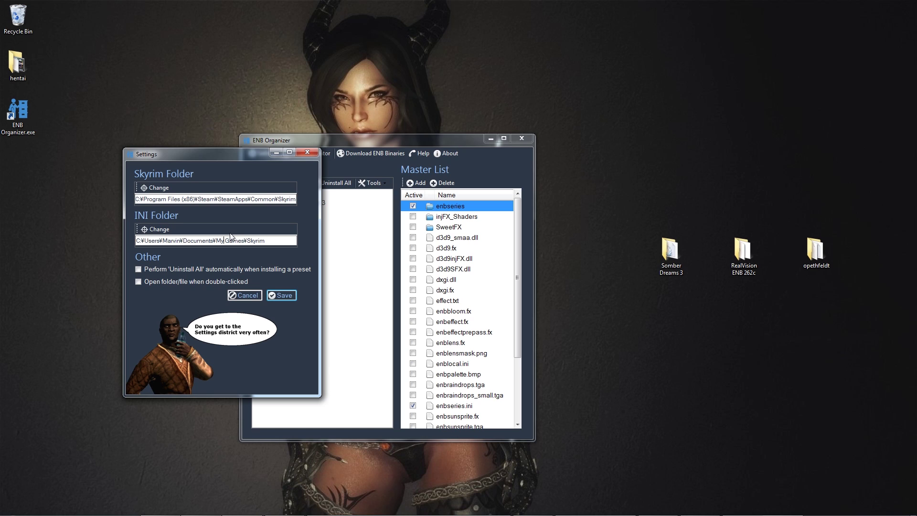
{"action": "left_click", "coordinate": [248, 294]}
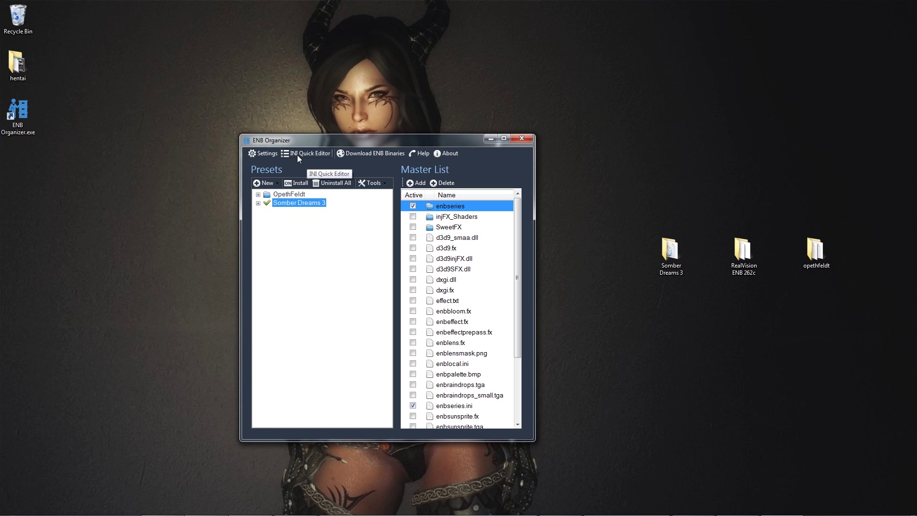
Examine the INI Quick Editor's options, including the anisotropic filtering choices, and cancel without saving
{"action": "left_click", "coordinate": [309, 155]}
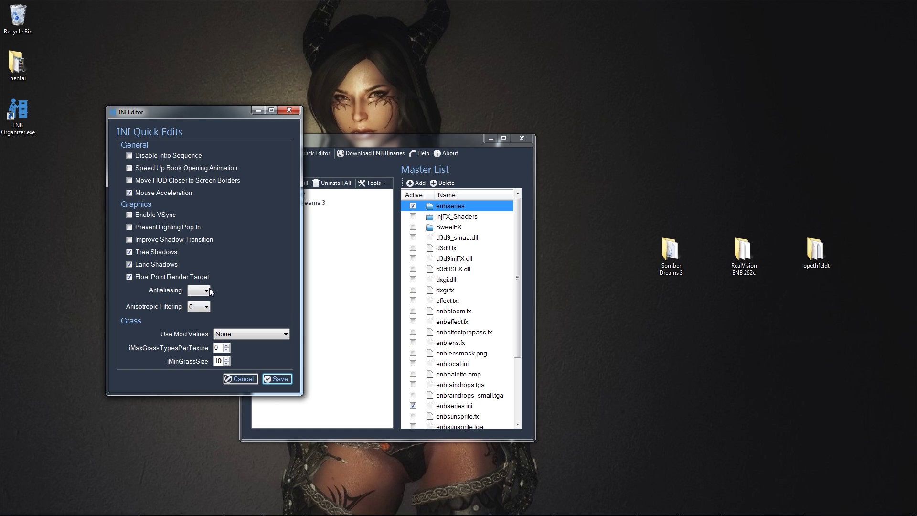
{"action": "left_click", "coordinate": [206, 307]}
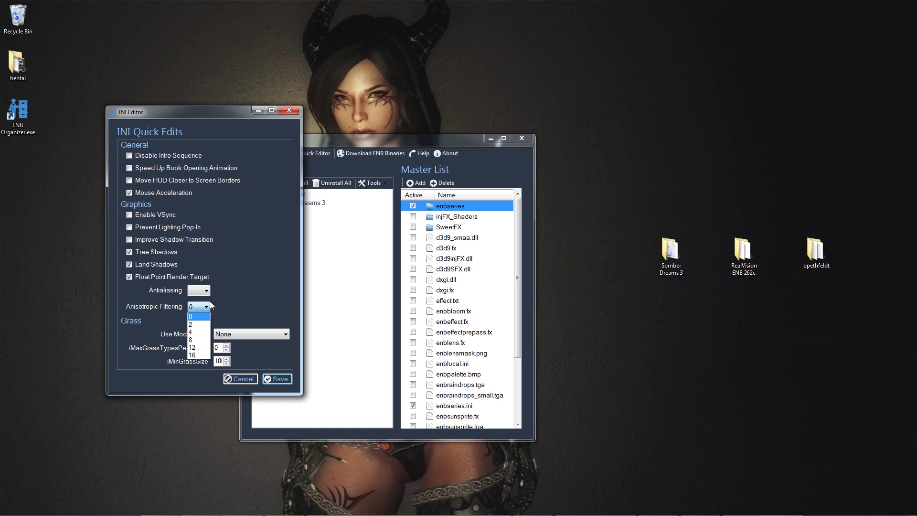
{"action": "left_click", "coordinate": [263, 309]}
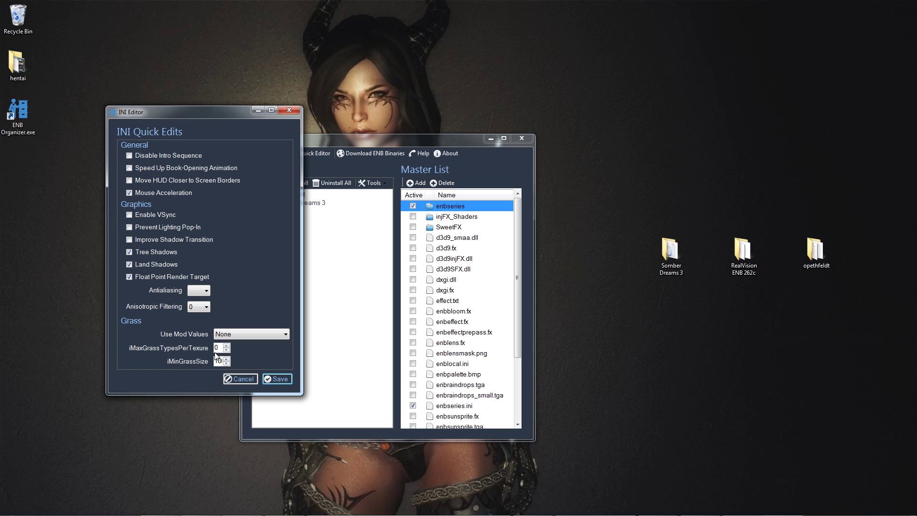
{"action": "left_click", "coordinate": [242, 379]}
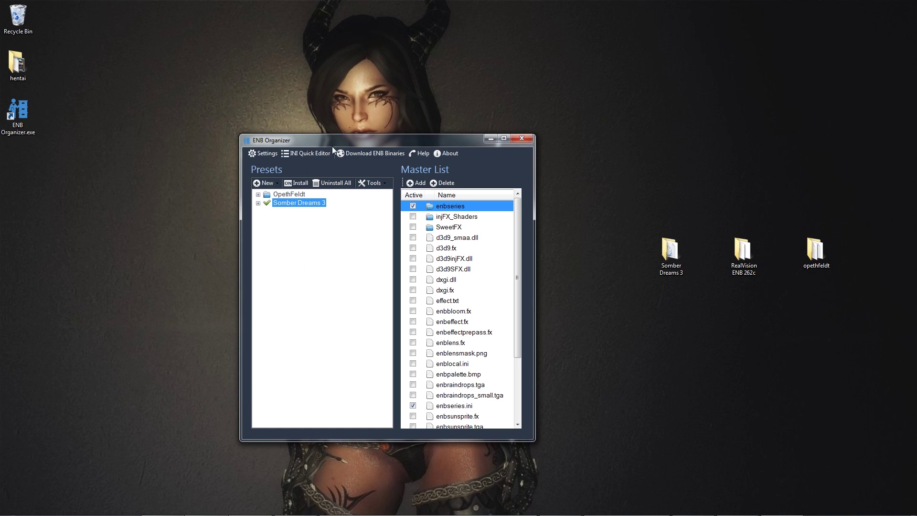
Open the ENB binaries download page, look over the list of available versions, and minimize the browser
{"action": "left_click", "coordinate": [375, 153]}
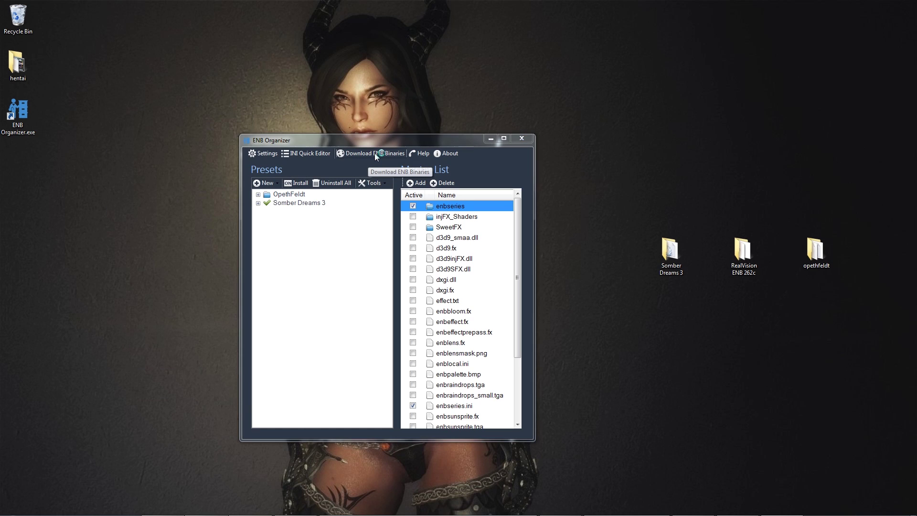
{"action": "scroll", "coordinate": [279, 356], "scroll_direction": "down", "scroll_amount": 3}
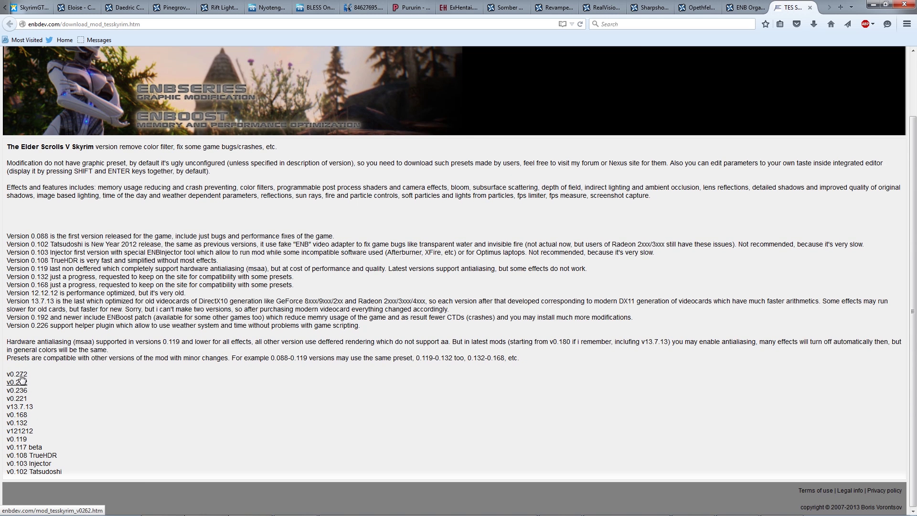
{"action": "left_click", "coordinate": [872, 4]}
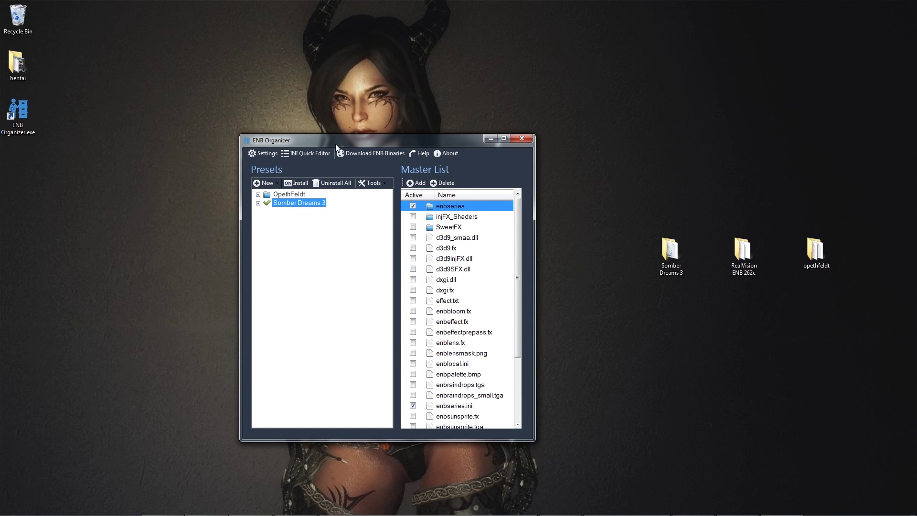
Create an empty preset named Realvision and select it in the preset list
{"action": "left_click_drag", "start_coordinate": [316, 141], "coordinate": [321, 139]}
{"action": "left_click", "coordinate": [274, 182]}
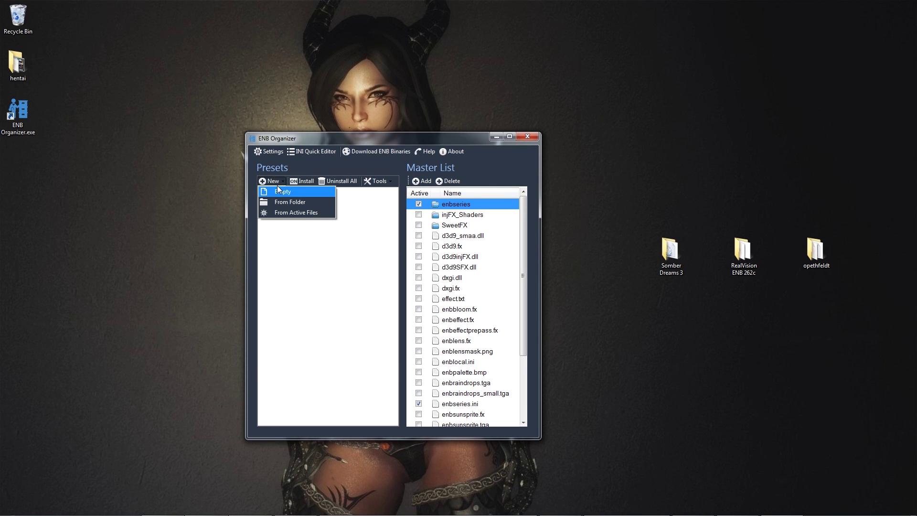
{"action": "left_click", "coordinate": [277, 191]}
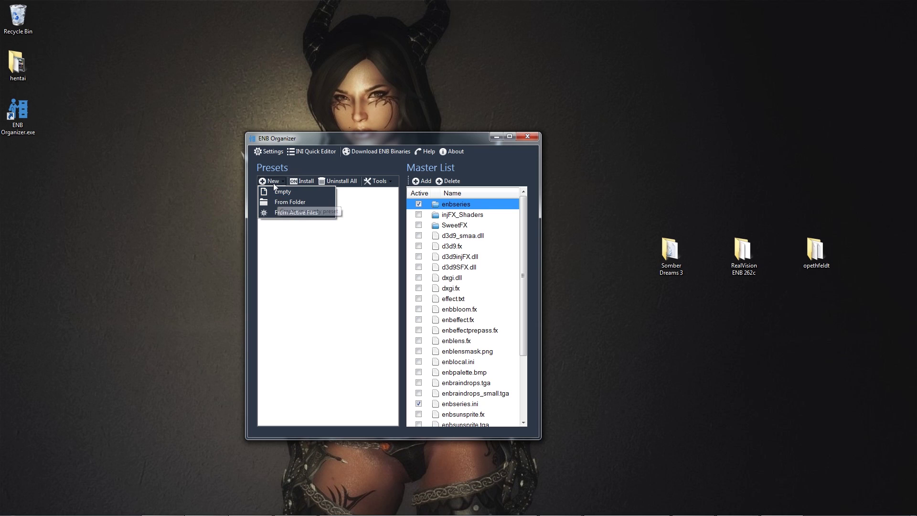
{"action": "left_click", "coordinate": [275, 186]}
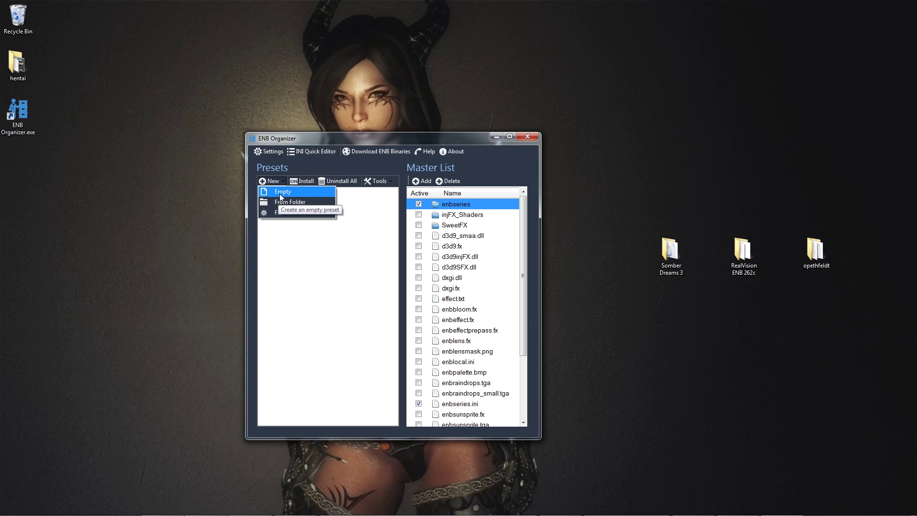
{"action": "left_click", "coordinate": [280, 193]}
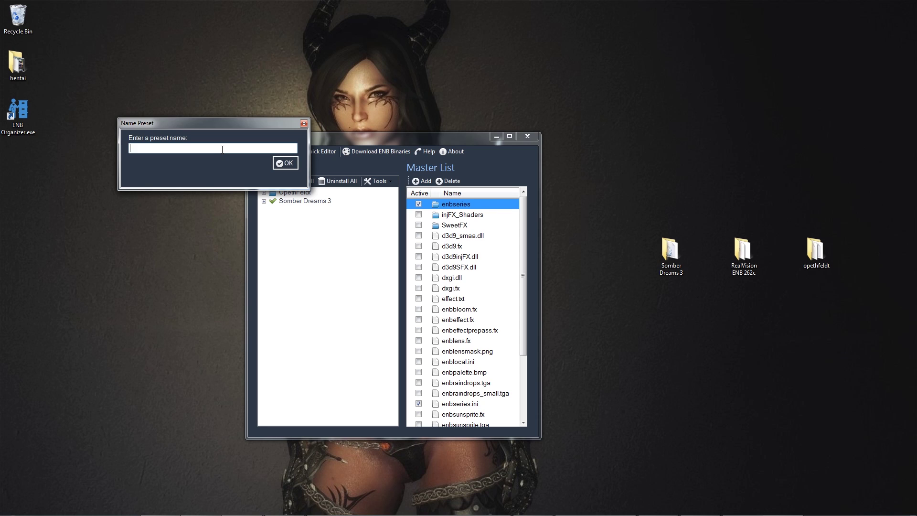
{"action": "type", "text": "Realvision"}
{"action": "key", "text": "Return"}
{"action": "left_click", "coordinate": [293, 201]}
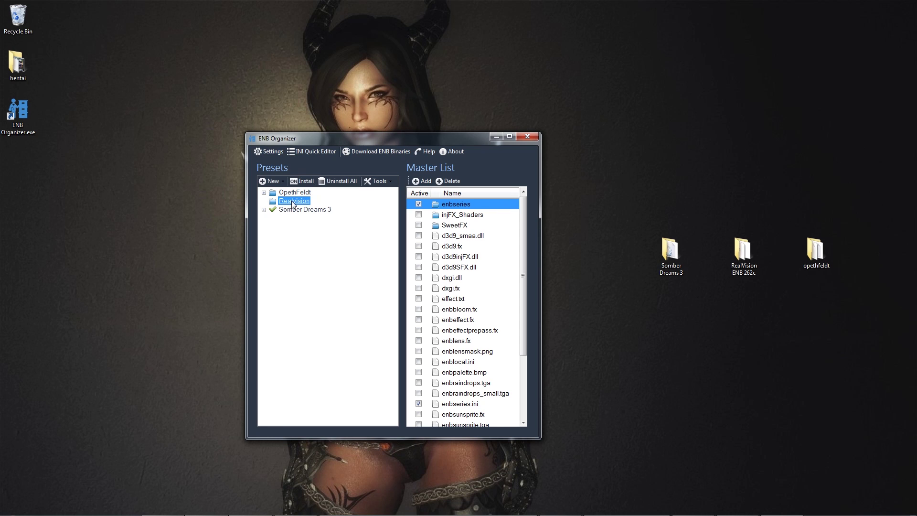
Examine the options for adding files or folders to the Realvision preset and the ways to create a new preset
{"action": "right_click", "coordinate": [291, 203]}
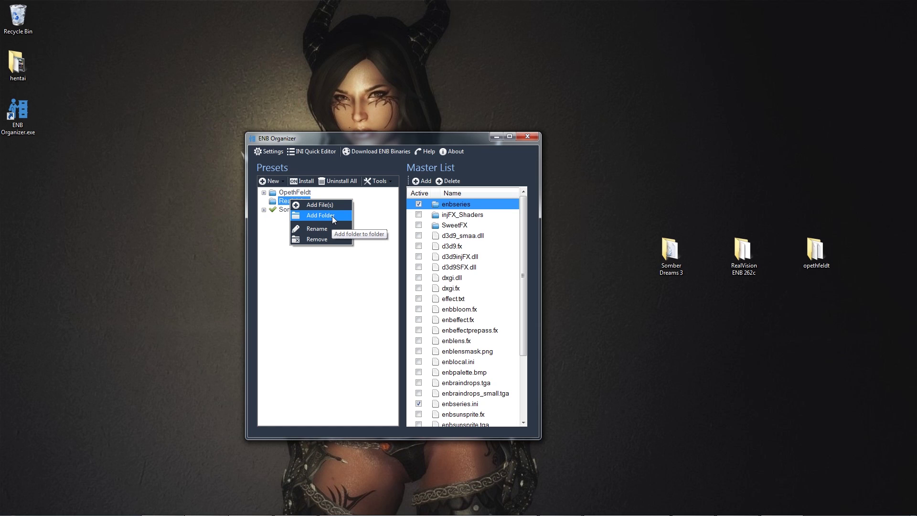
{"action": "left_click", "coordinate": [274, 181]}
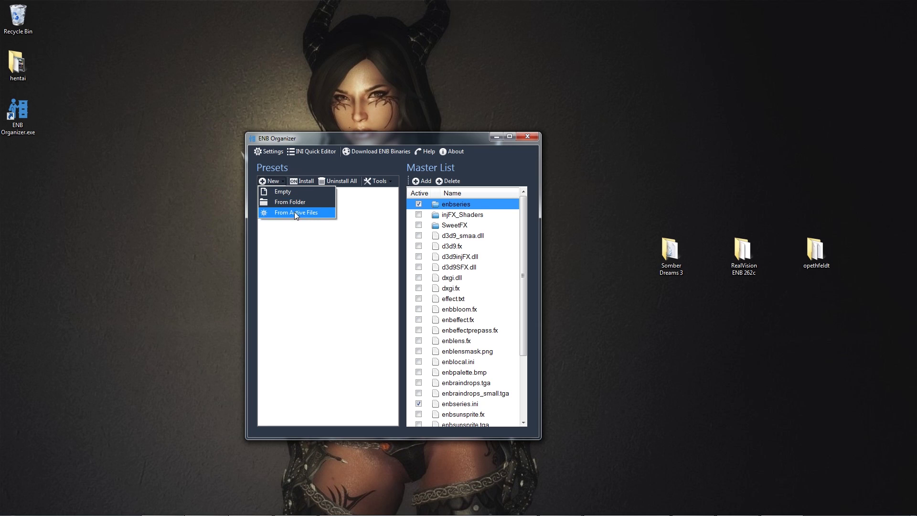
{"action": "key", "text": "Escape"}
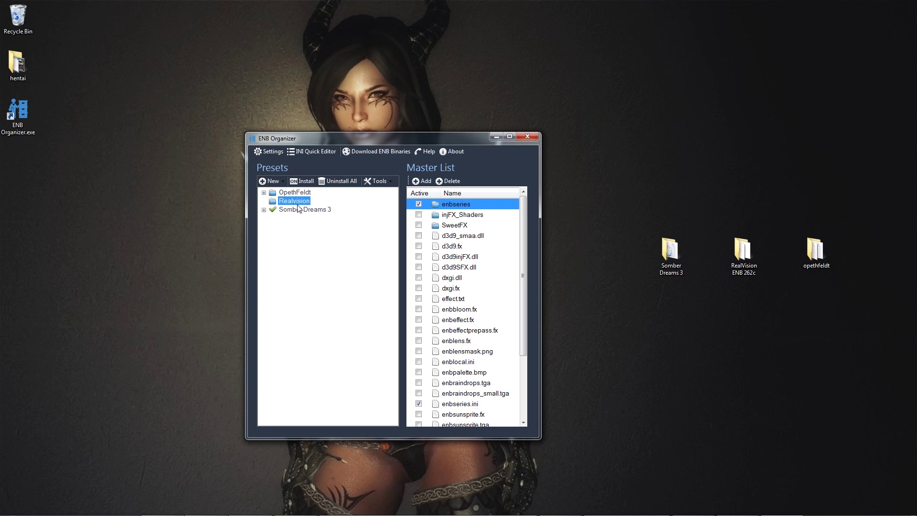
{"action": "right_click", "coordinate": [294, 201]}
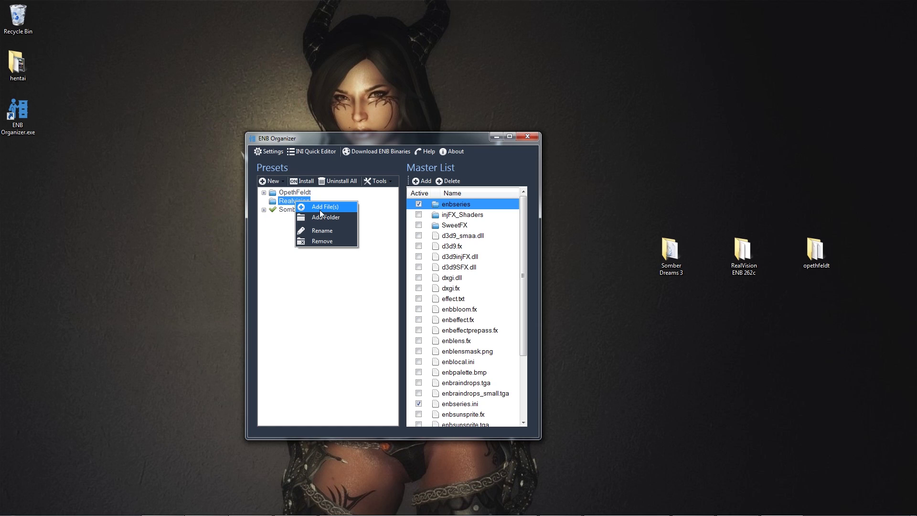
{"action": "left_click", "coordinate": [332, 320]}
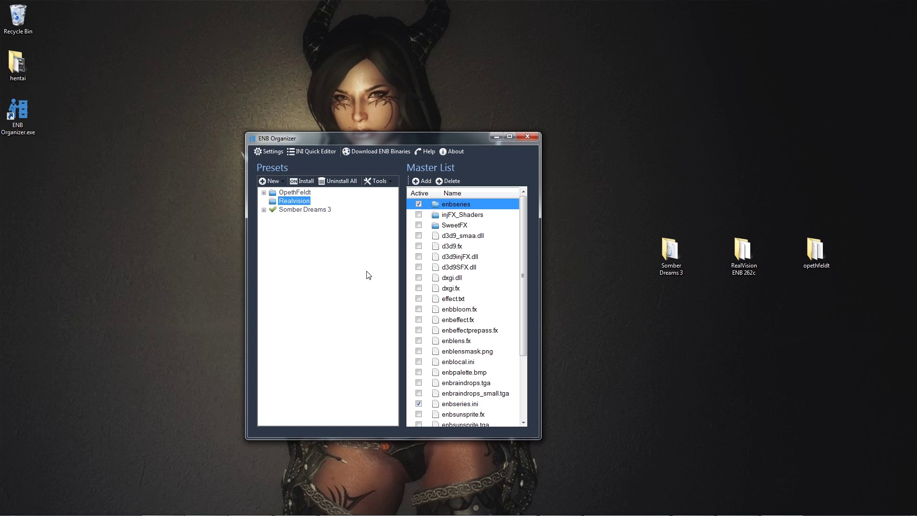
Try to create a performance version of the Realvision preset under the name Vatiwah, and dismiss the message
{"action": "left_click", "coordinate": [378, 181]}
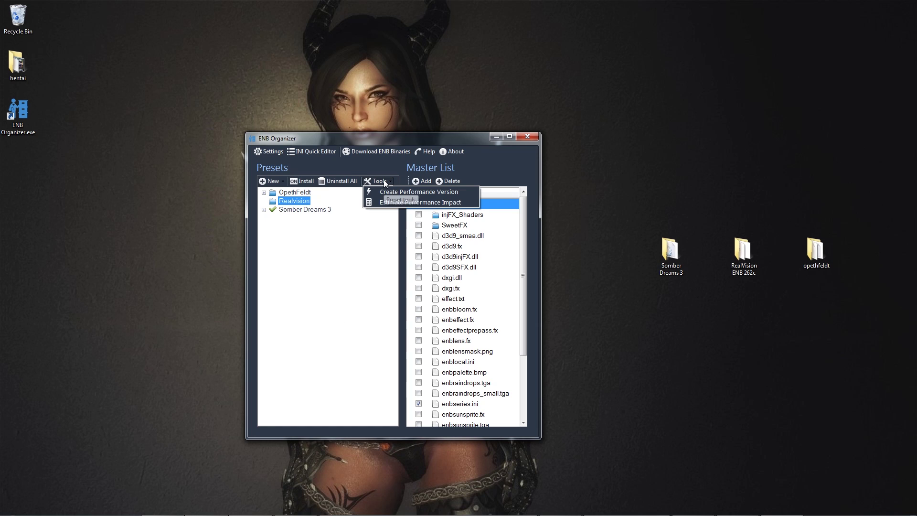
{"action": "left_click", "coordinate": [430, 193]}
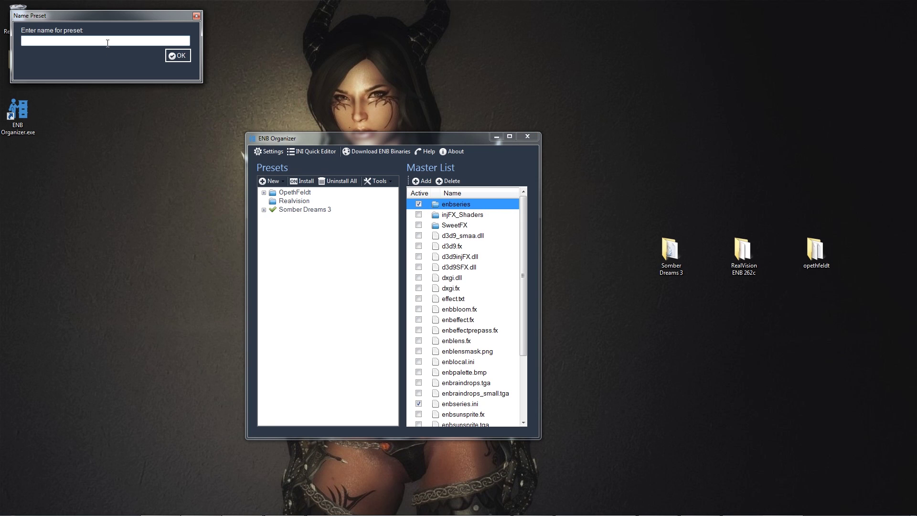
{"action": "type", "text": "test12"}
{"action": "key", "text": "BackSpace"}
{"action": "key", "text": "BackSpace"}
{"action": "key", "text": "BackSpace"}
{"action": "key", "text": "BackSpace"}
{"action": "key", "text": "BackSpace"}
{"action": "key", "text": "BackSpace"}
{"action": "type", "text": "test123"}
{"action": "key", "text": "Return"}
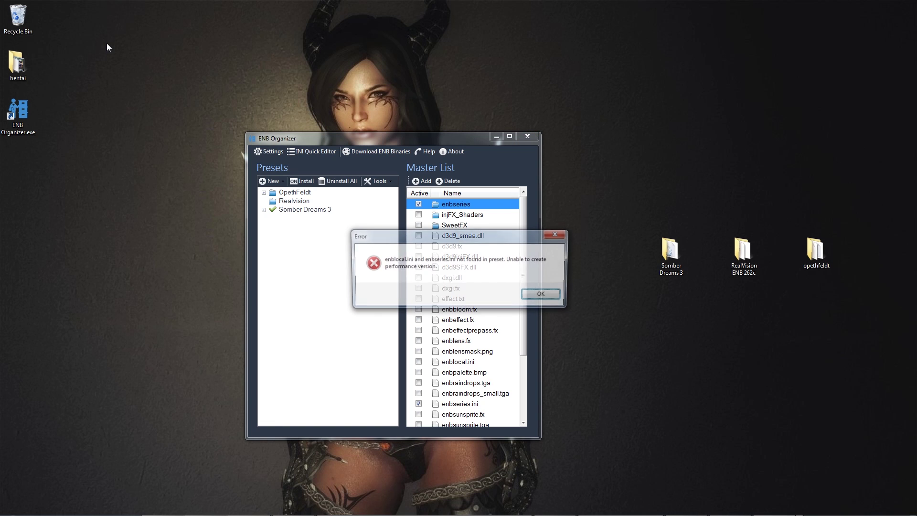
{"action": "left_click", "coordinate": [539, 295]}
Try to estimate the performance impact of the Vatiwah preset, and dismiss the message
{"action": "left_click", "coordinate": [386, 181]}
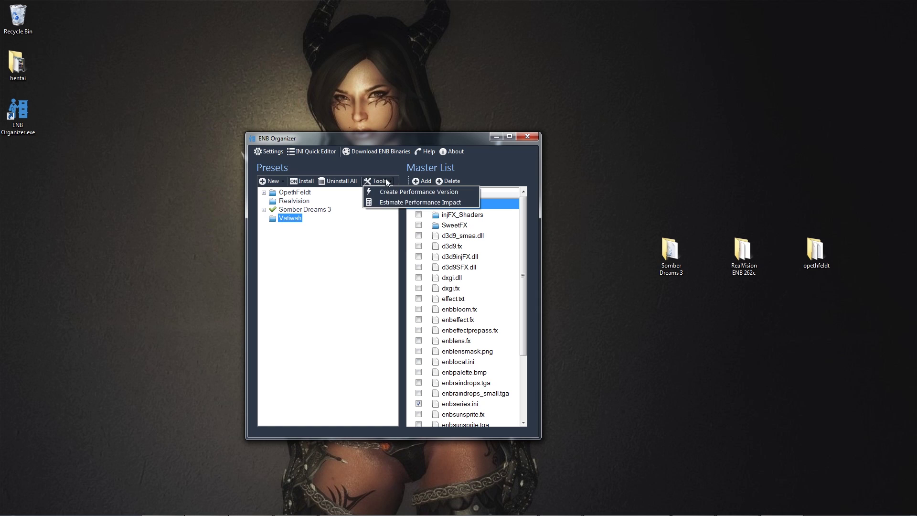
{"action": "left_click", "coordinate": [399, 204]}
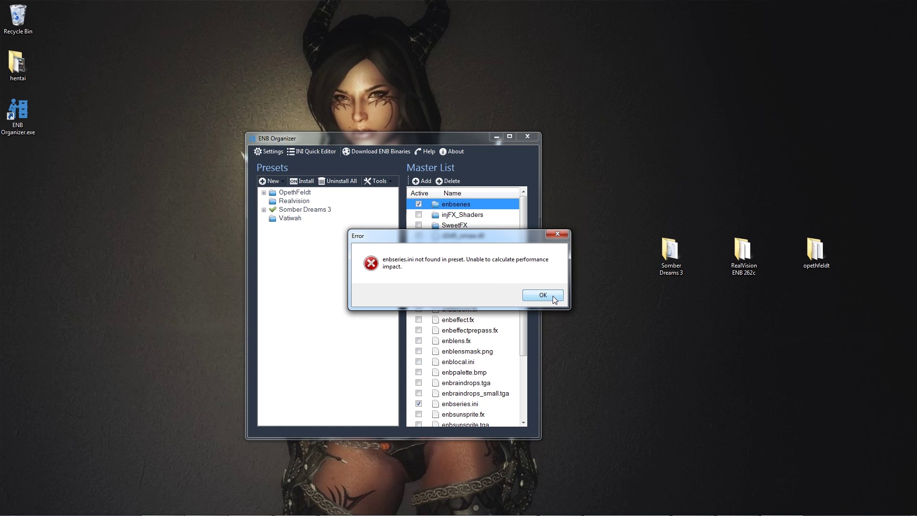
{"action": "left_click", "coordinate": [554, 300]}
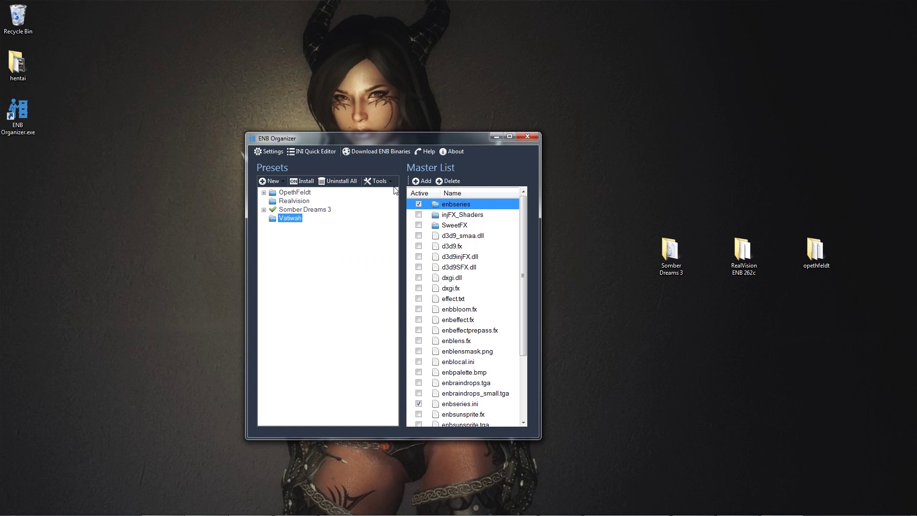